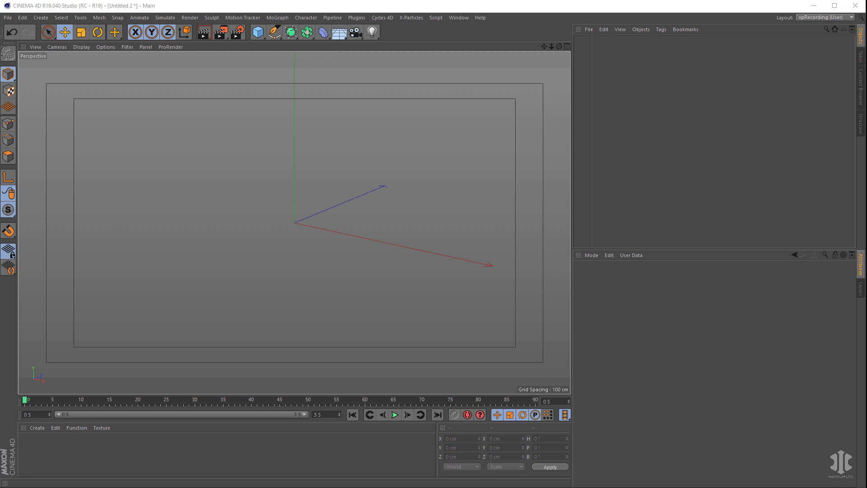
Add a sphere primitive at the origin and shrink its radius to about 23 cm.
click(259, 32)
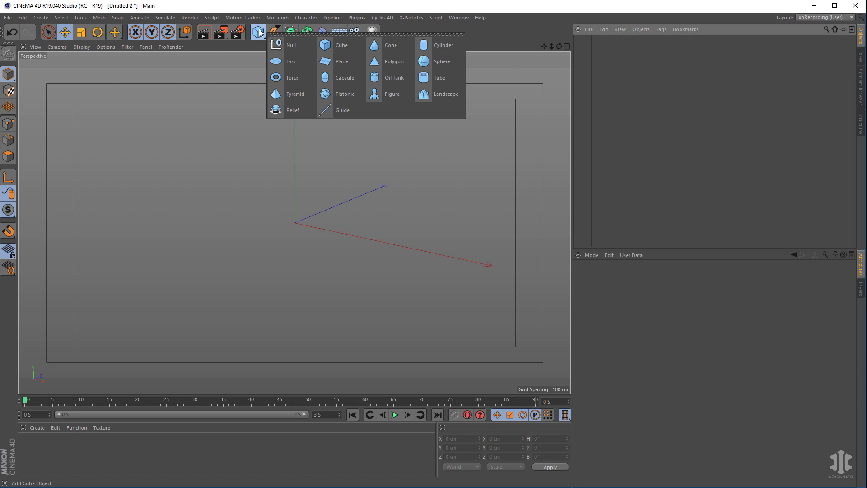
click(437, 65)
drag(348, 234, 306, 232)
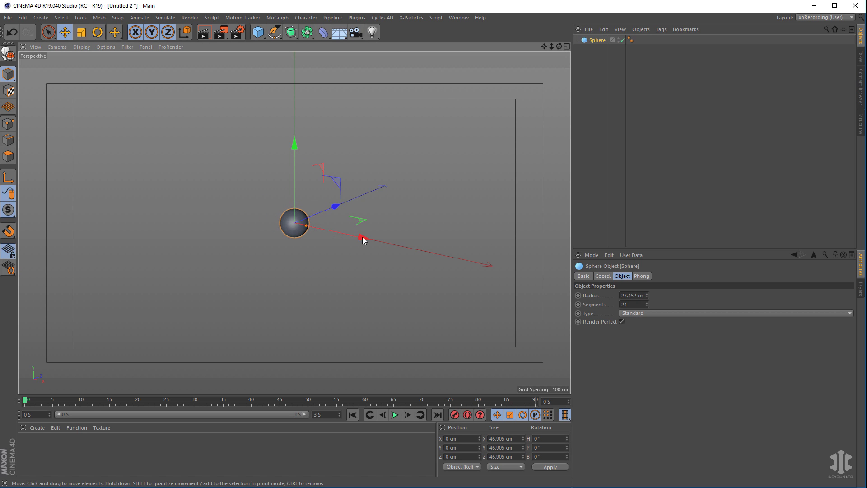
Apply an X-Particles xpExplosiaFX Source tag to the sphere.
right_click(596, 41)
mouse_move(648, 157)
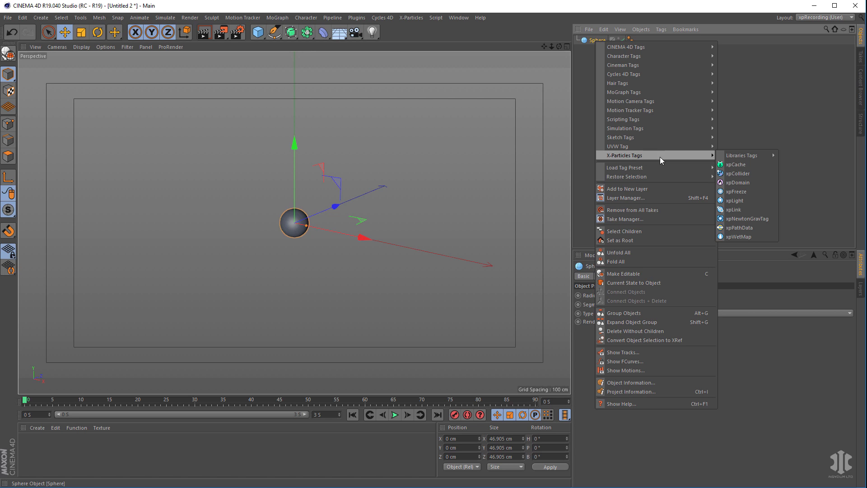
mouse_move(748, 154)
mouse_move(826, 153)
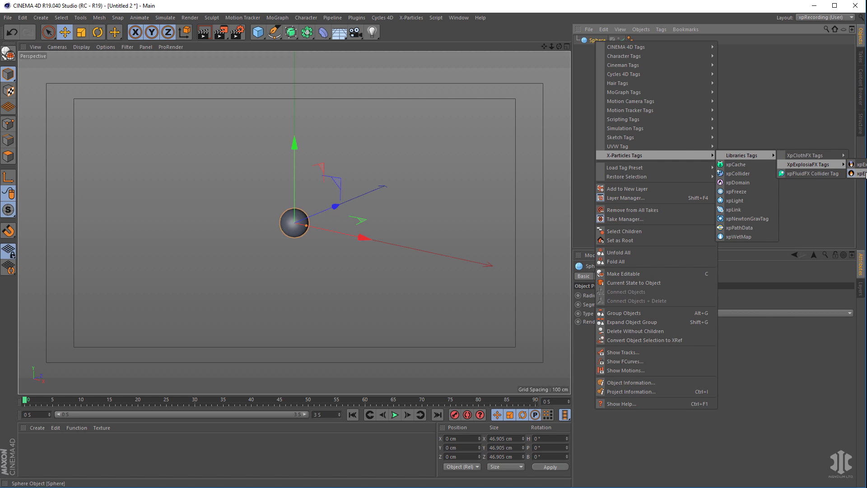
click(861, 173)
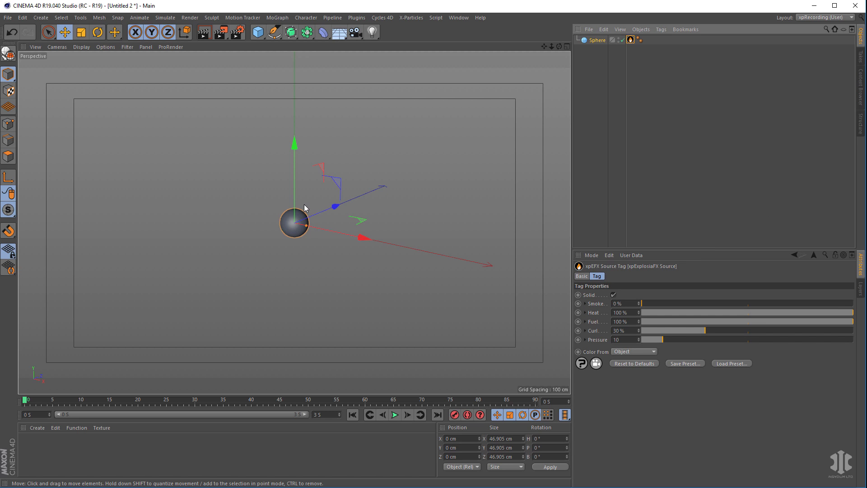
Add an xpExplosiaFX dynamics object to the scene.
click(411, 18)
mouse_move(428, 86)
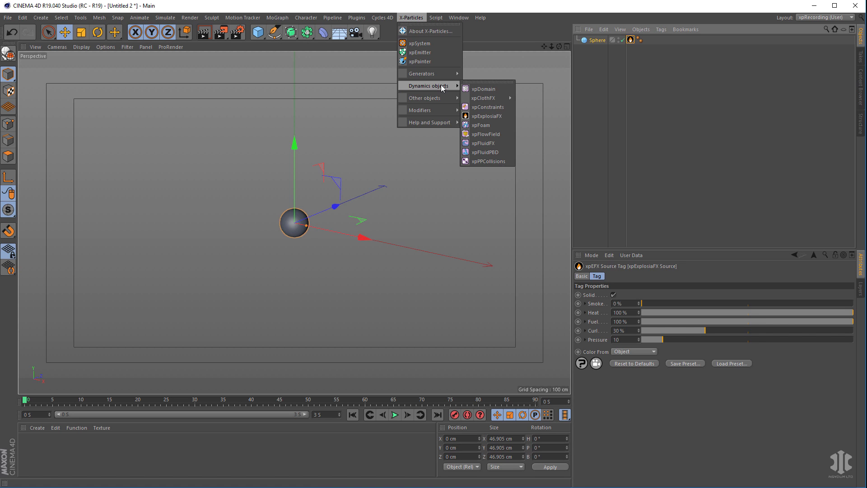
click(491, 117)
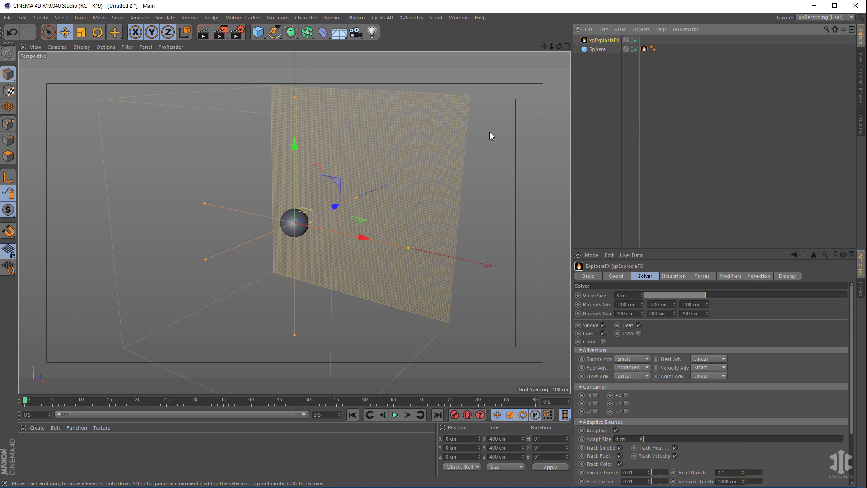
Lower the sphere to about -167 cm in Y within the ExplosiaFX bounds and play the simulation to about frame 57.
alt+drag(302, 296, 334, 263)
click(596, 49)
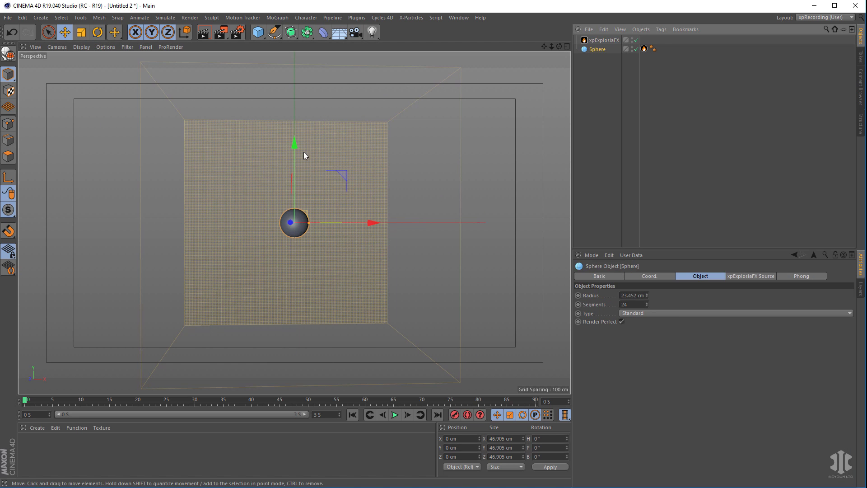
drag(295, 146, 314, 248)
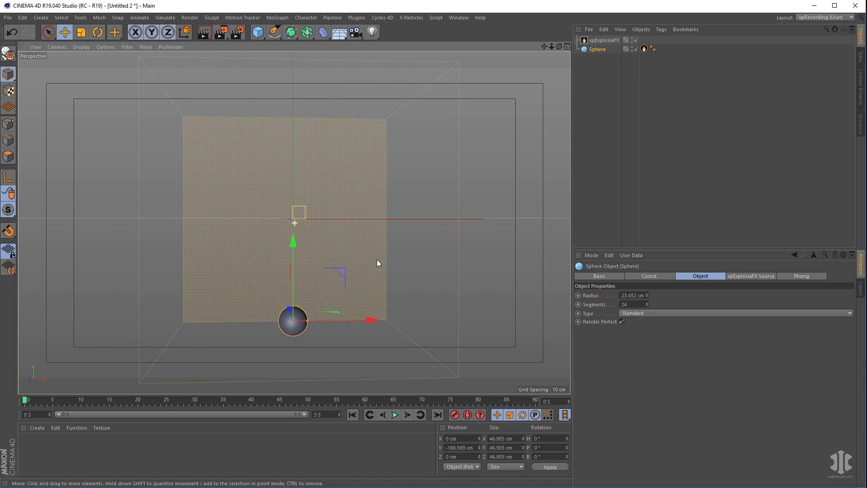
alt+drag(378, 263, 414, 284)
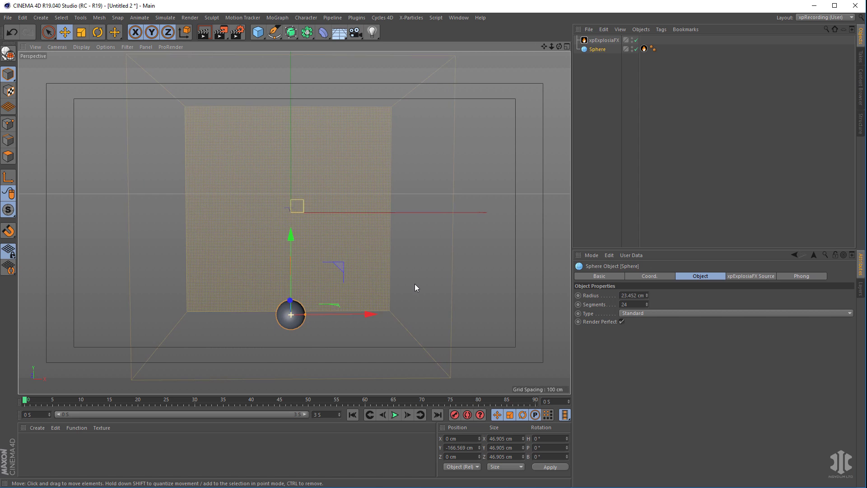
click(394, 416)
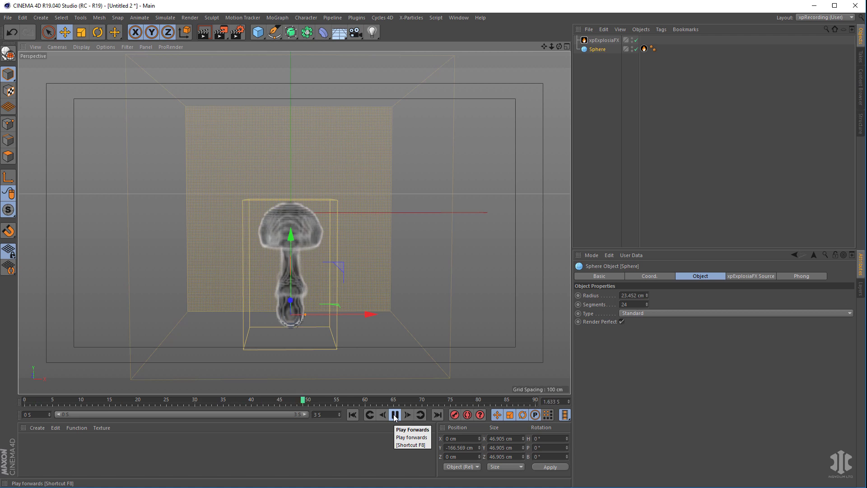
click(395, 415)
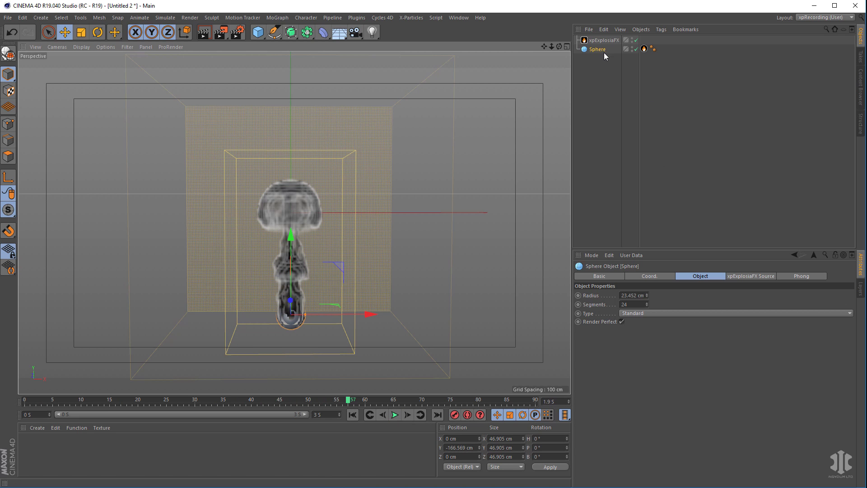
Turn off Solid on the sphere's ExplosiaFX Source tag and rerun the simulation from the start to about frame 67.
click(644, 49)
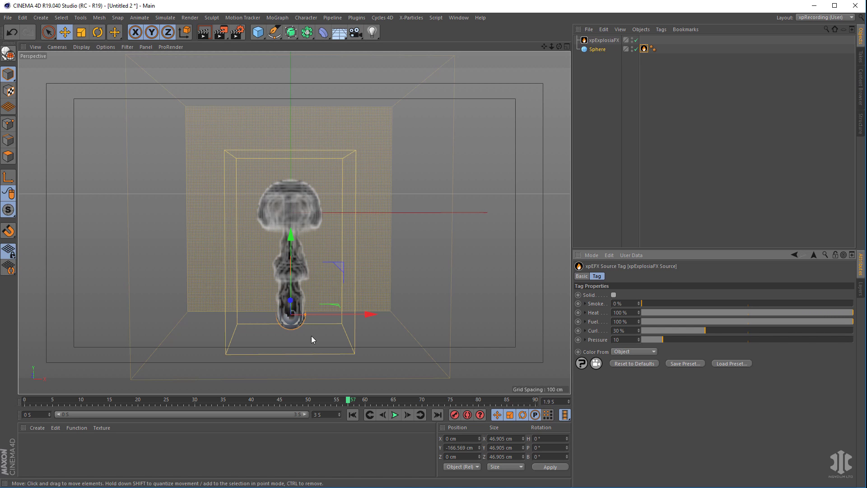
click(353, 415)
click(395, 415)
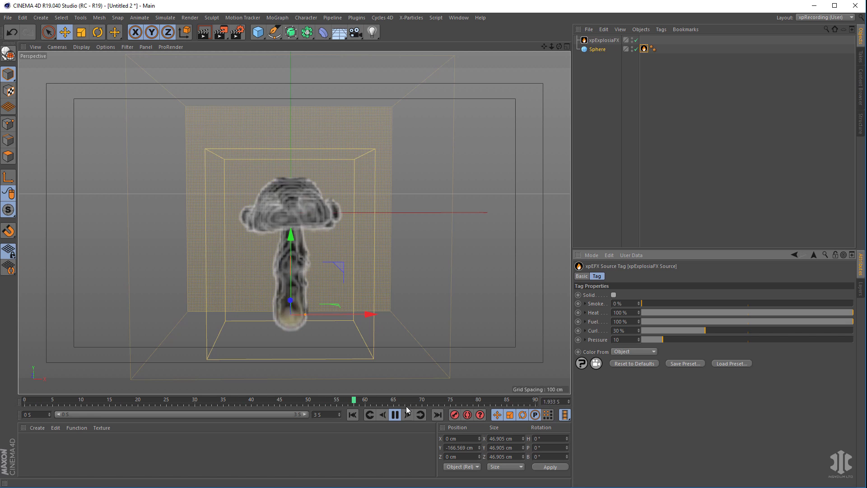
click(395, 414)
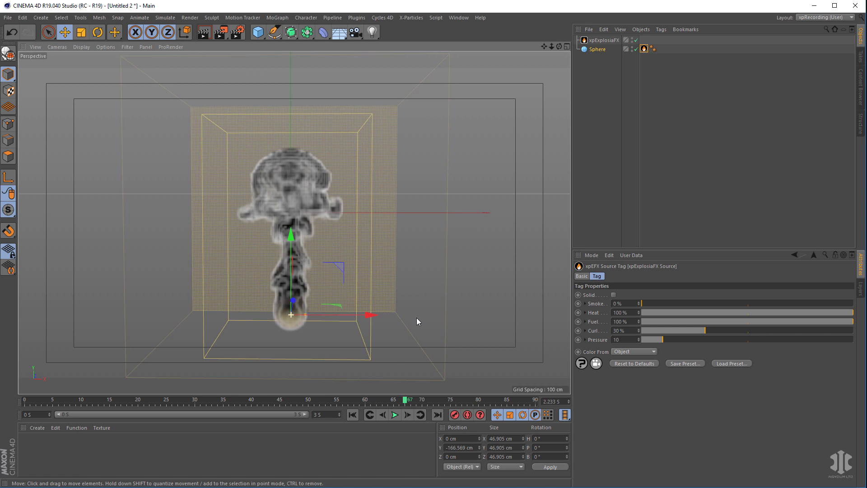
alt+drag(418, 314, 438, 297)
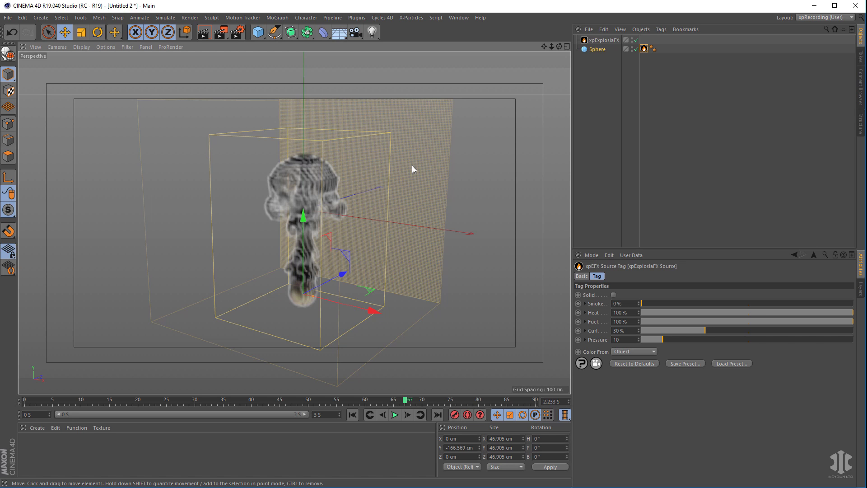
Switch to the cycRecording (User) layout and start the Cycles 4D real-time preview, zoomed out to fit the render.
click(815, 17)
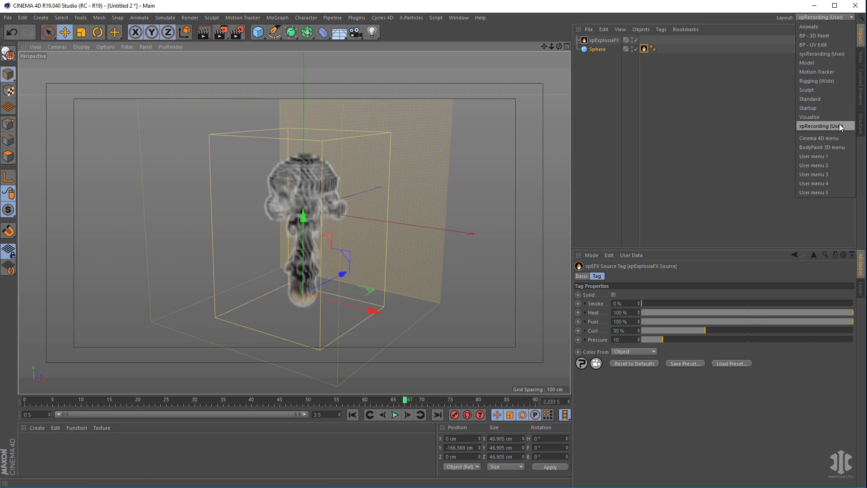
click(830, 54)
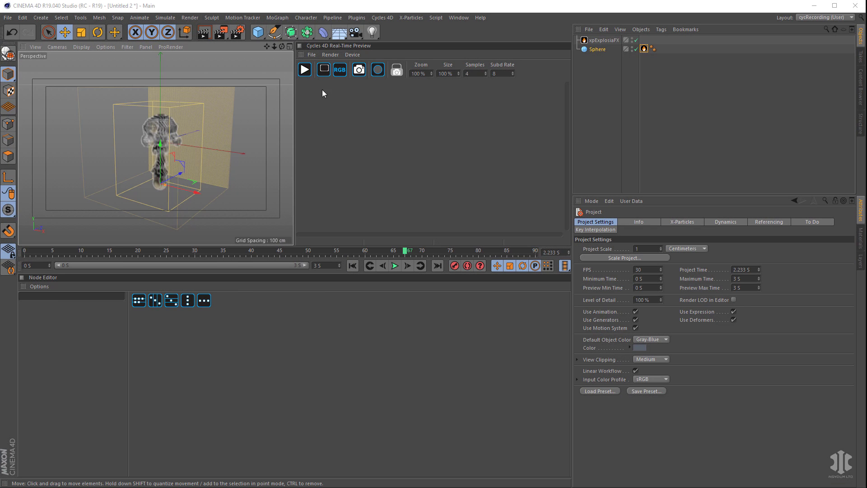
click(304, 70)
scroll(455, 171, down, 4)
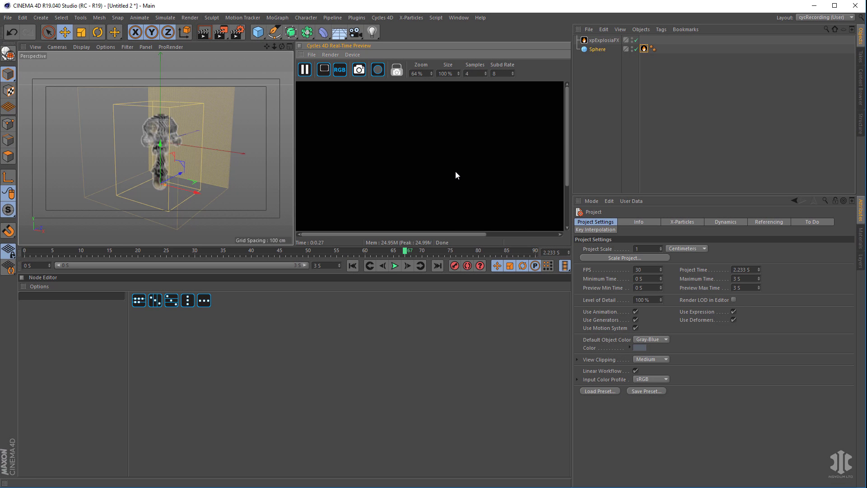
Add a Cycles 4D light and move it out to one side of the smoke, angled toward the simulation.
click(376, 17)
click(389, 50)
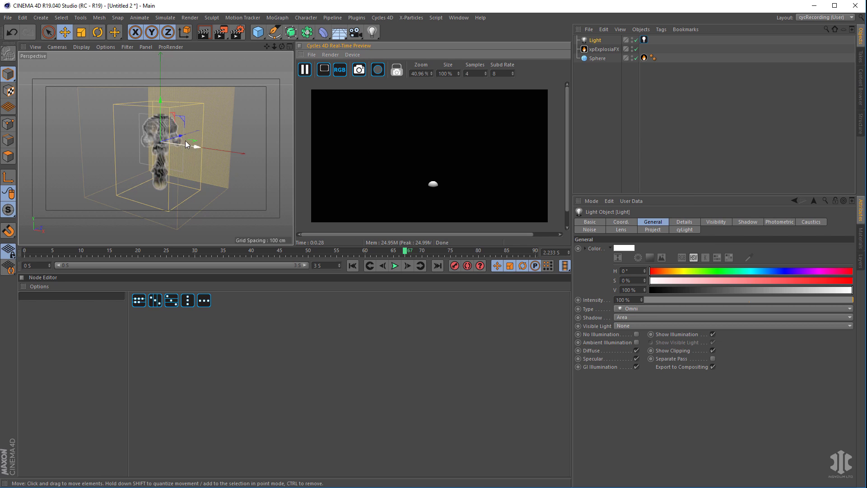
drag(180, 137, 72, 135)
key(r)
key(e)
mouse_move(111, 156)
alt+mouse_down()
mouse_move(123, 158)
mouse_move(107, 143)
alt+mouse_up()
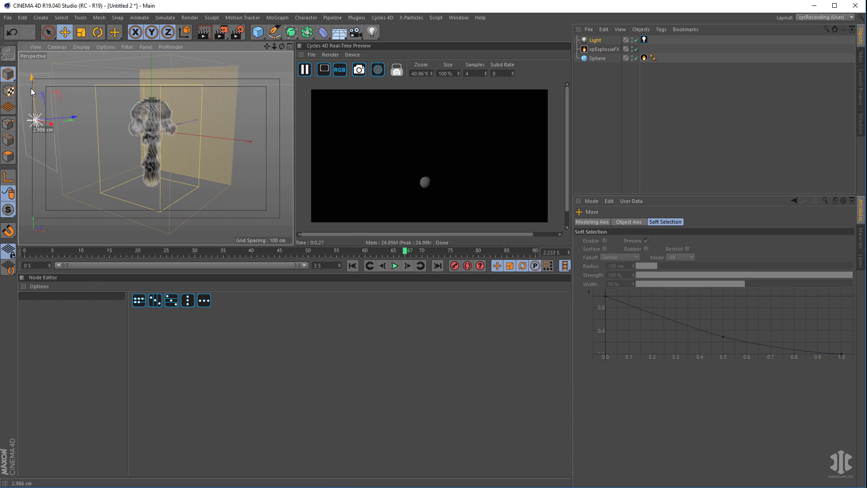
drag(49, 132, 77, 119)
mouse_move(125, 136)
alt+mouse_down()
mouse_move(141, 132)
mouse_move(125, 137)
alt+mouse_up()
Create a Cycles 4D Volume Absorption material.
key(shift+F2)
click(592, 201)
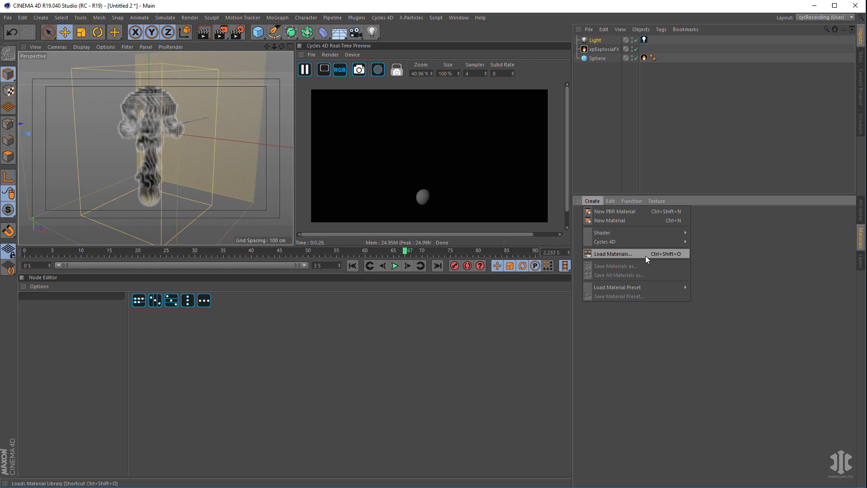
mouse_move(622, 241)
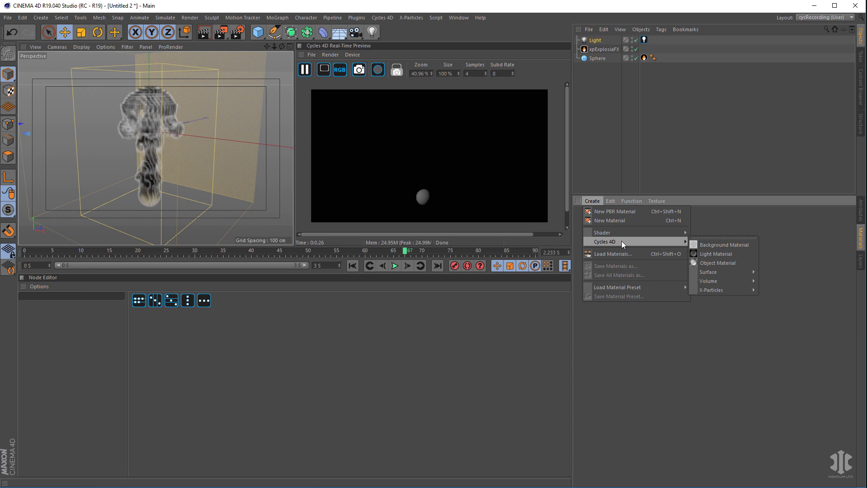
mouse_move(721, 282)
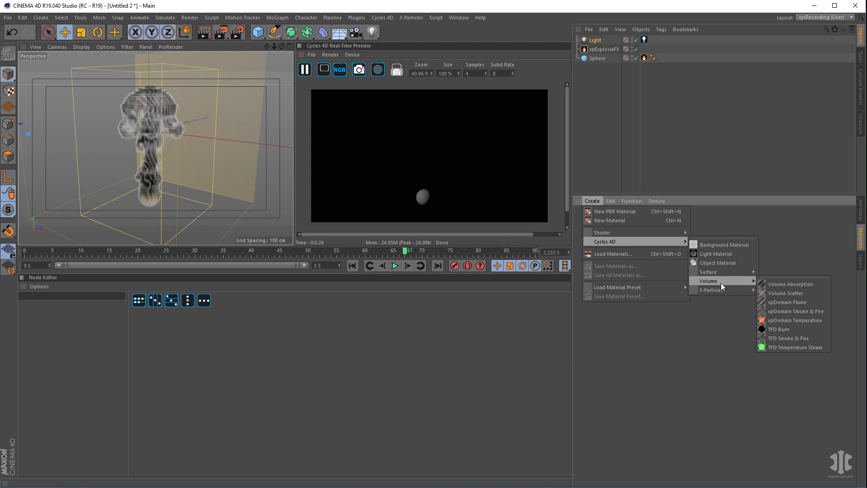
click(799, 285)
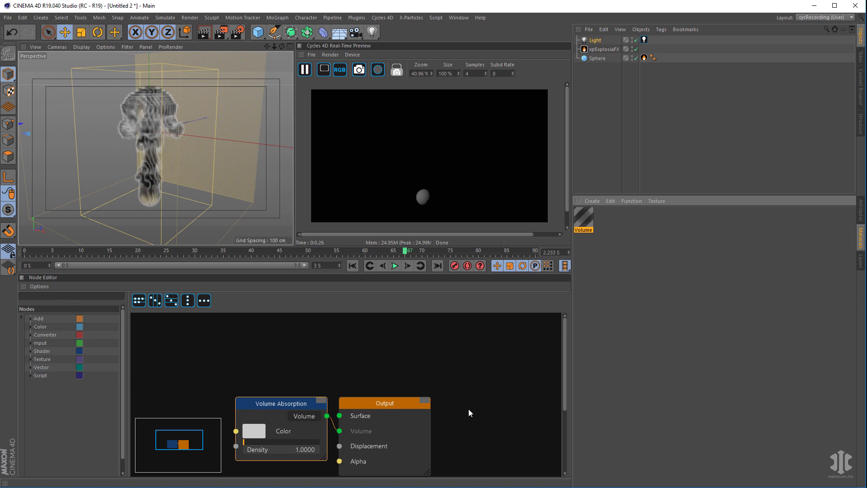
Spread the Output and Volume Absorption nodes apart and enlarge the Node Editor to make room for more nodes.
scroll(468, 412, down, 3)
click(324, 406)
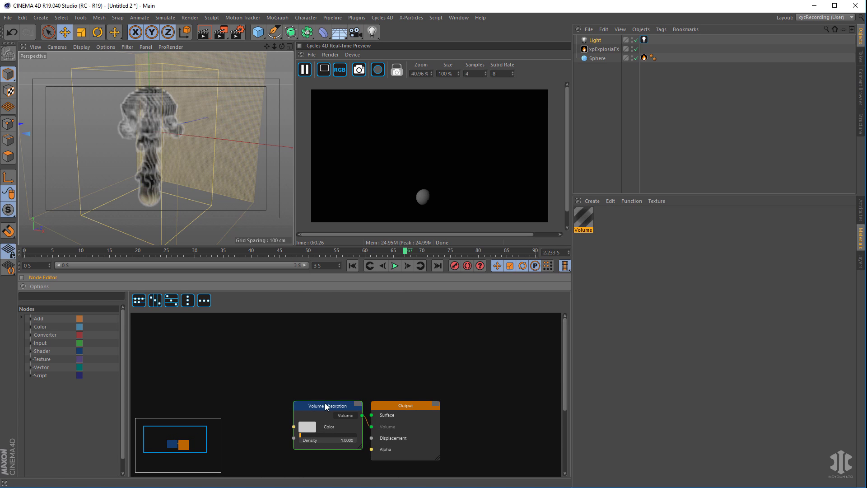
drag(386, 408, 482, 392)
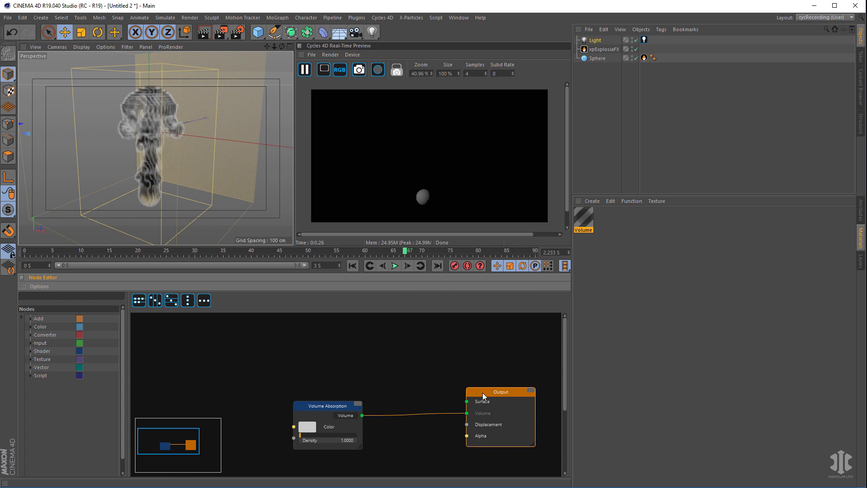
middle_drag(403, 393, 405, 334)
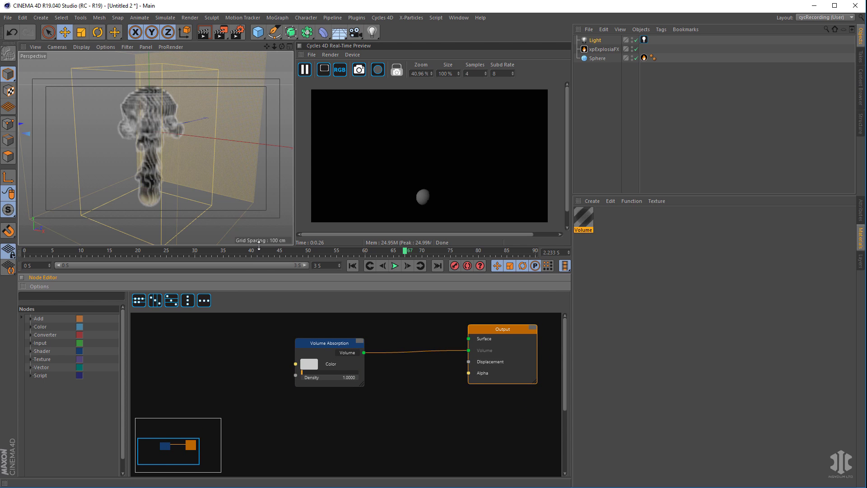
drag(258, 245, 260, 214)
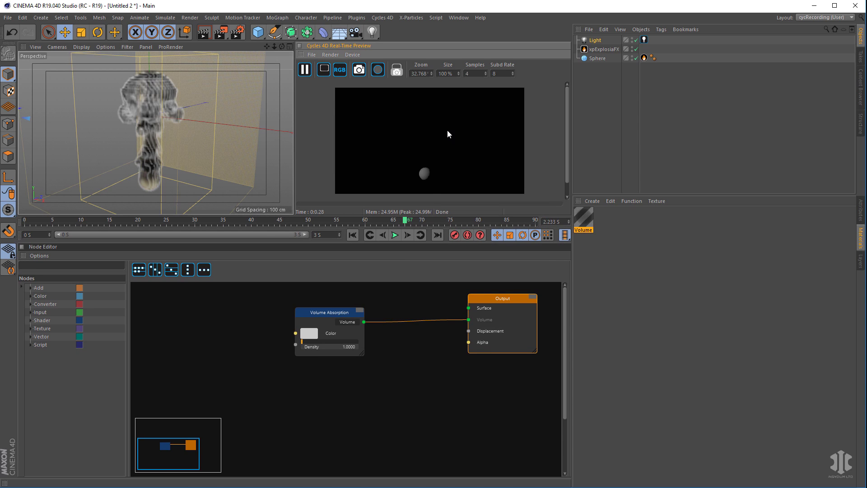
click(385, 376)
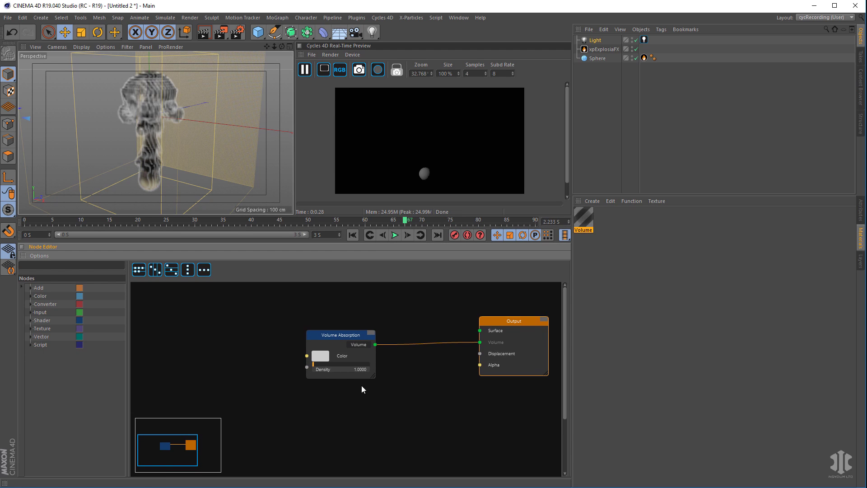
click(333, 312)
drag(332, 311, 331, 310)
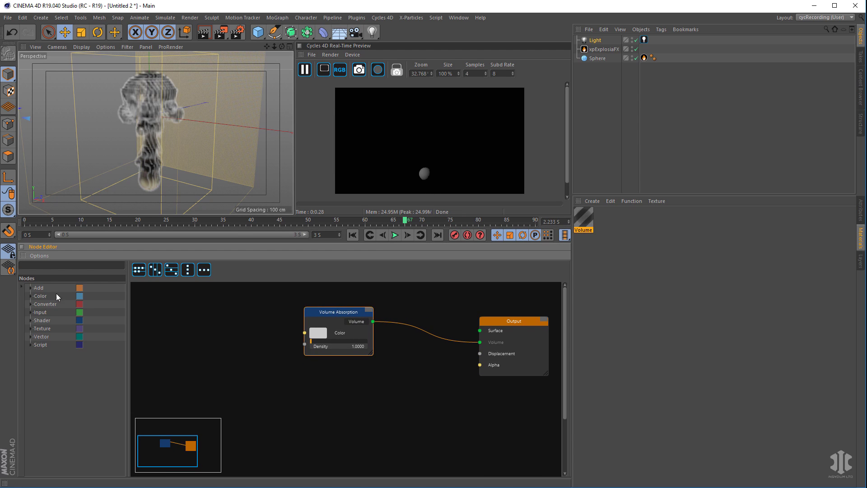
Find the Volume Scatter shader with the search "scatt" and place it below the Volume Absorption node.
click(44, 263)
text(scatt)
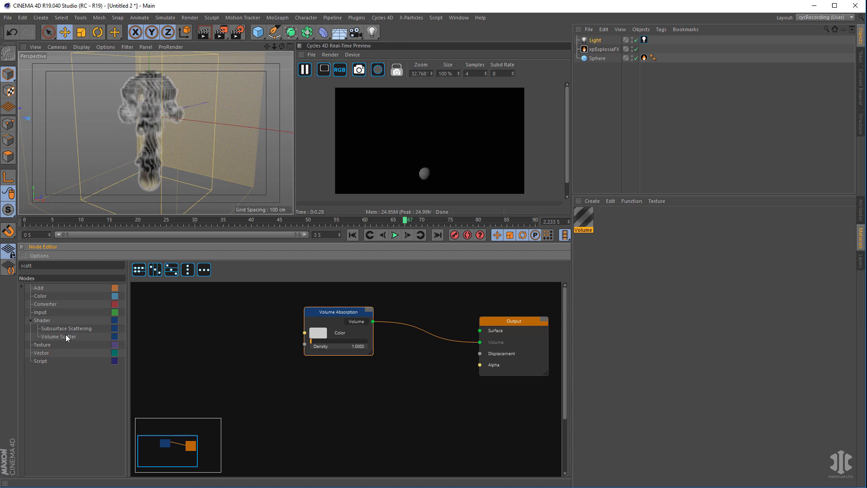
drag(66, 337, 334, 370)
Insert an Add Shader node into the link between Volume Absorption and Output, and space the nodes apart.
double_click(39, 264)
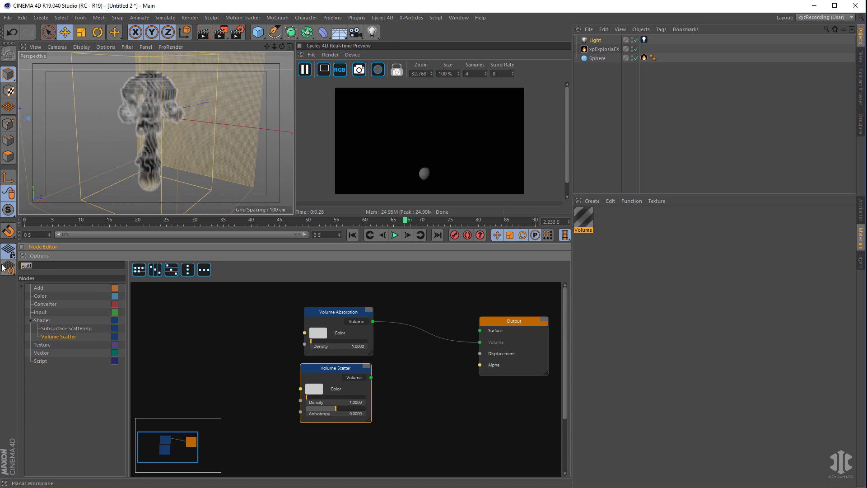
text(add)
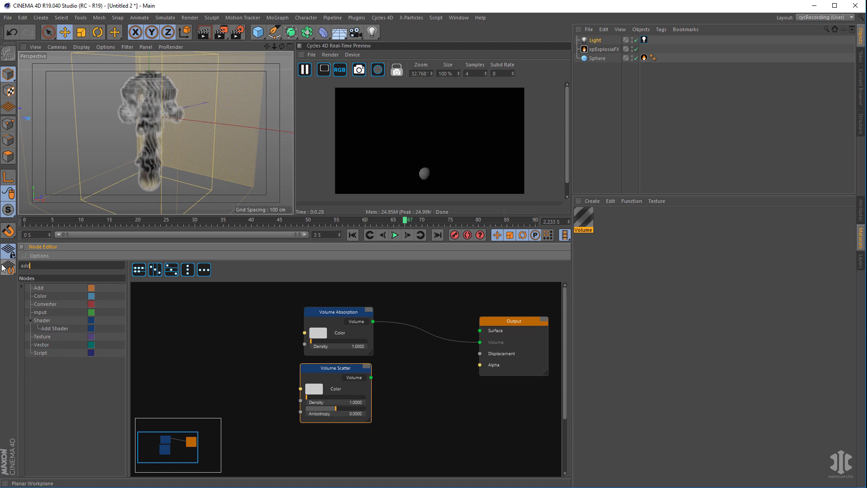
drag(60, 331, 398, 355)
drag(495, 325, 506, 325)
drag(426, 355, 431, 334)
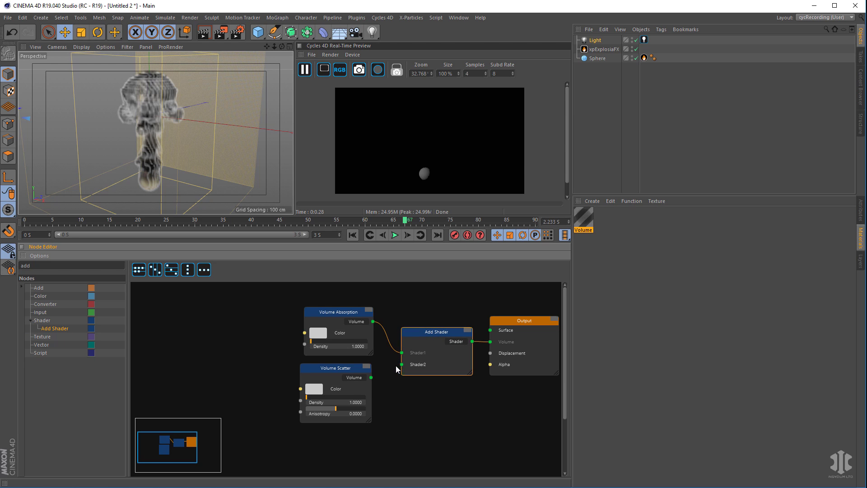
Align the Volume Scatter node under Volume Absorption and connect its Volume output to the Add Shader's Shader2 input.
click(343, 368)
click(423, 333)
drag(342, 367, 401, 364)
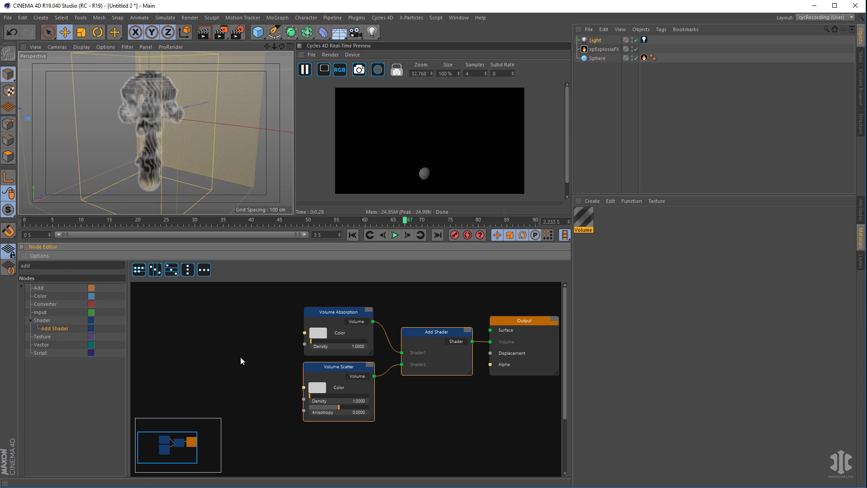
Find the Point Density Texture node with the search "point" and place it before the two volume shader nodes.
middle_drag(240, 357, 328, 360)
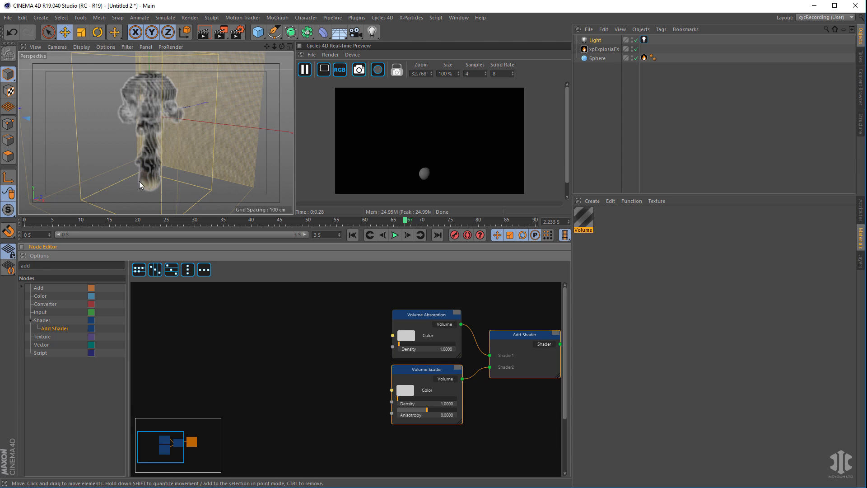
key(ctrl+a)
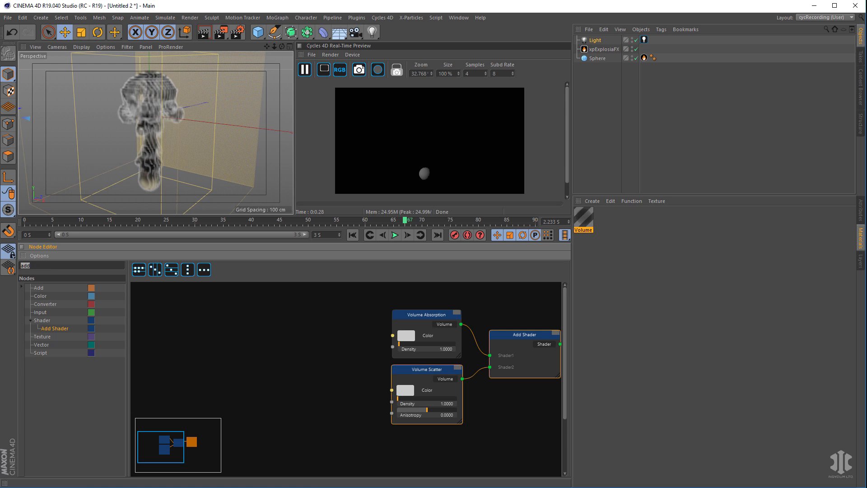
text(poin)
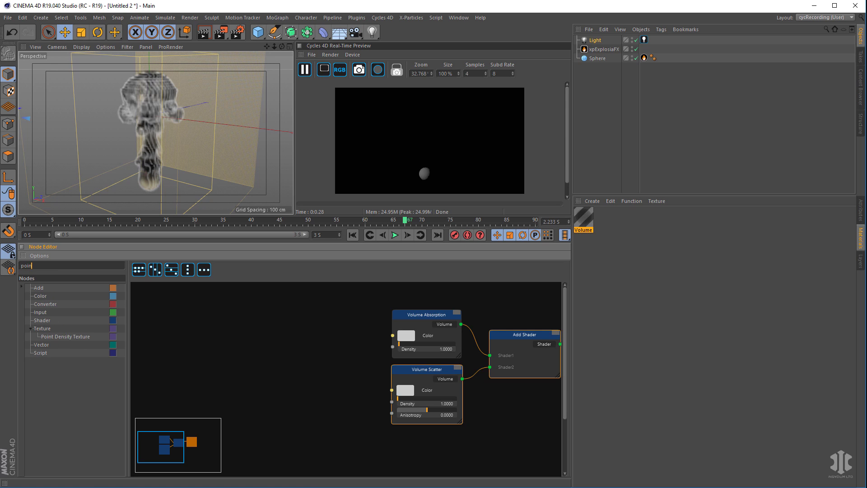
text(t)
drag(53, 339, 222, 313)
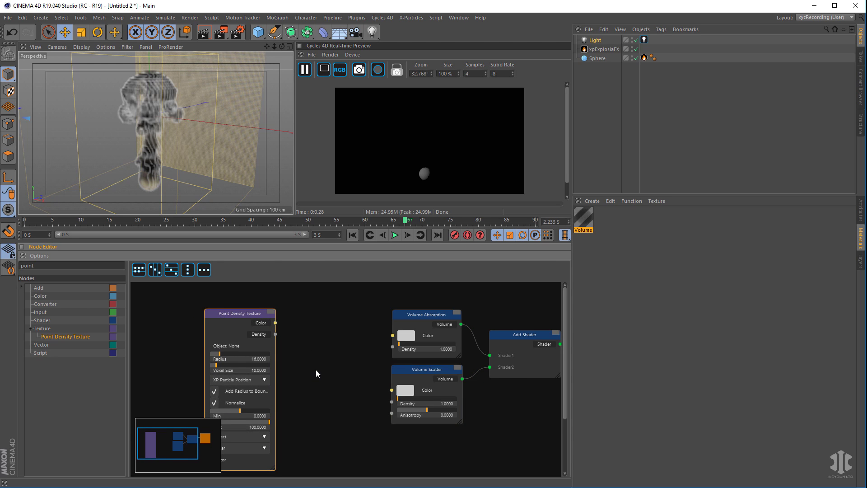
scroll(316, 369, up, 4)
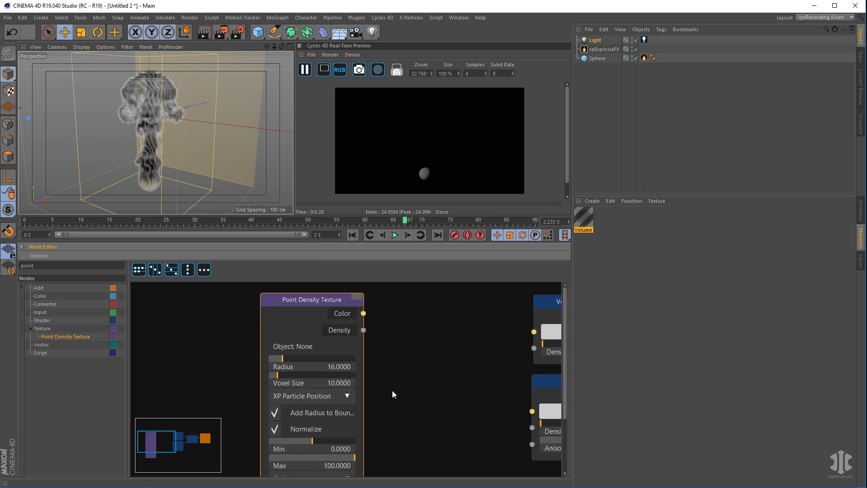
drag(319, 302, 315, 296)
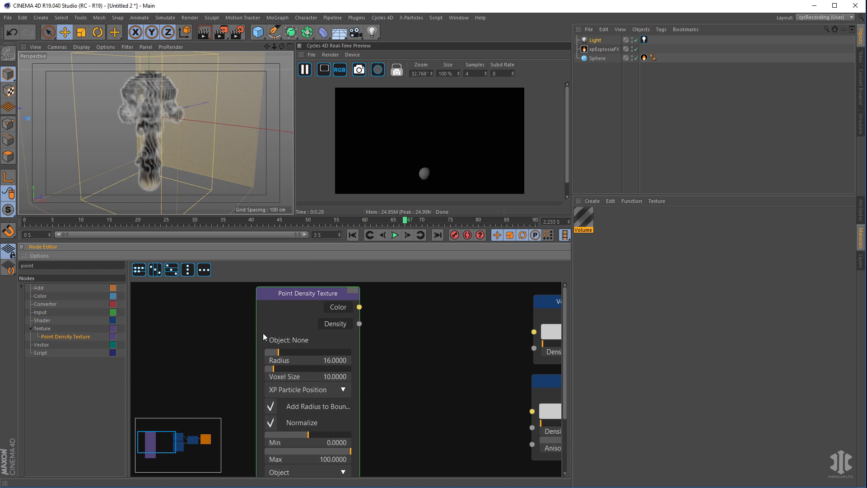
Link the xpExplosiaFX object as the Point Density Texture node's Object.
click(861, 209)
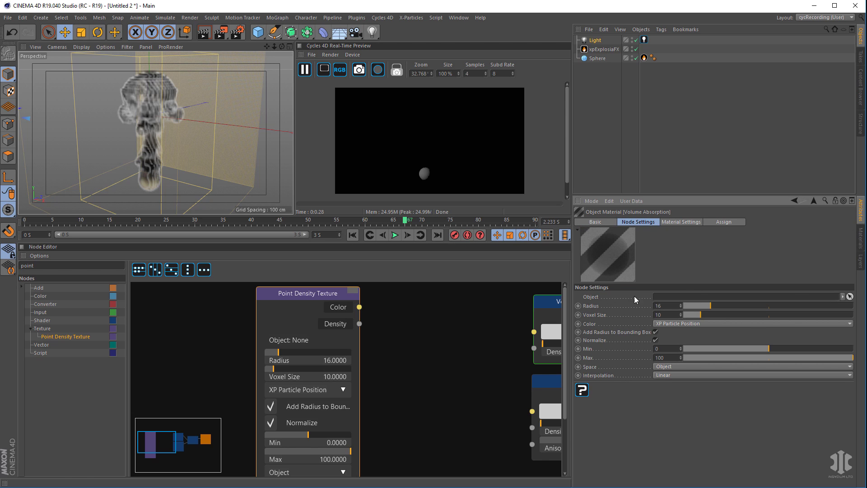
click(850, 296)
click(601, 49)
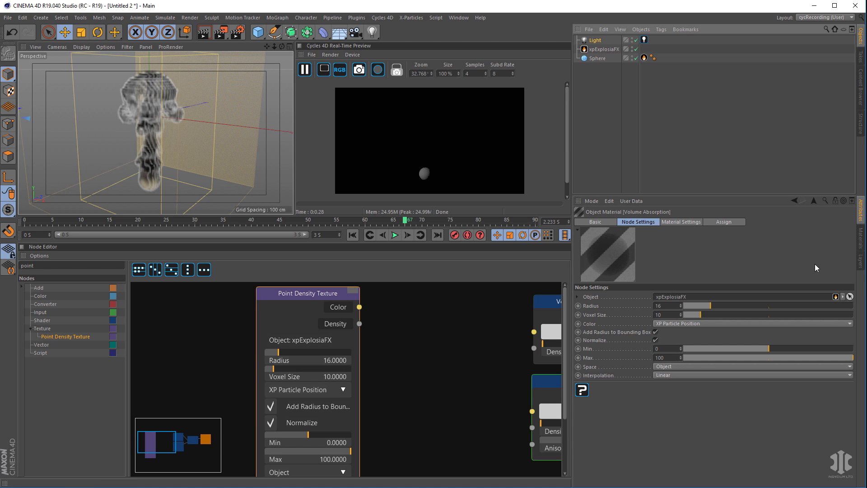
Apply the Volume material to the xpExplosiaFX object and reframe the smoke in the perspective view.
click(862, 243)
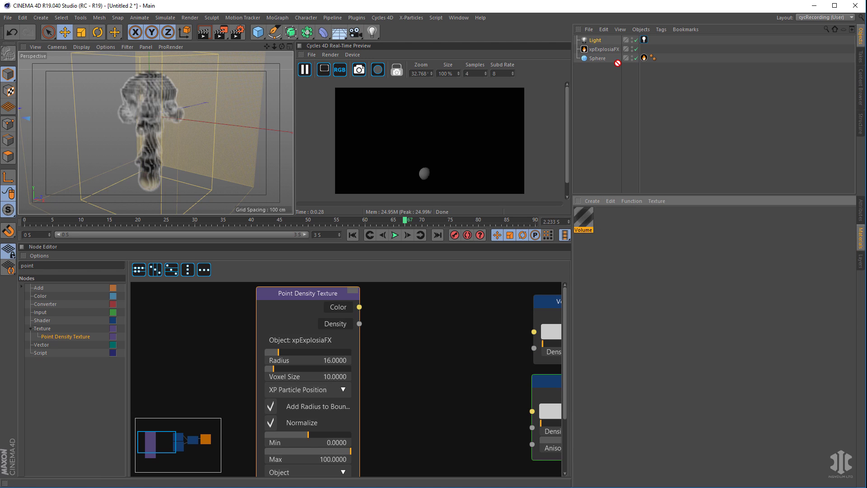
drag(615, 48, 617, 49)
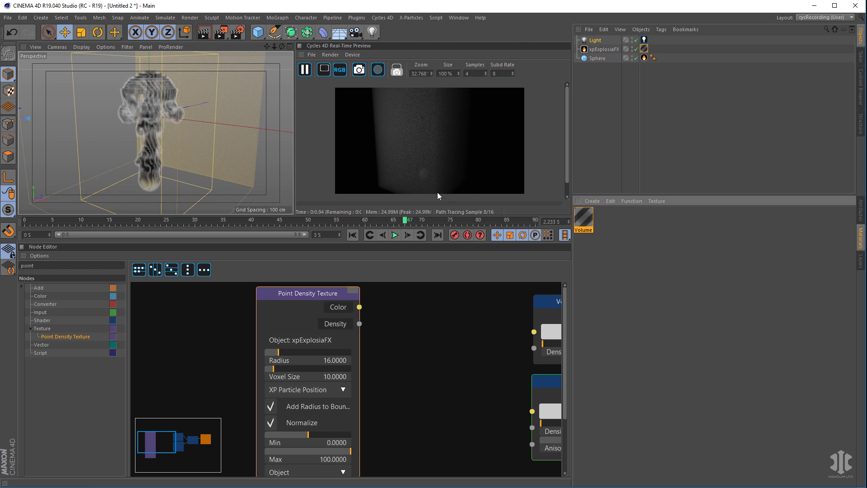
alt+drag(225, 156, 270, 183)
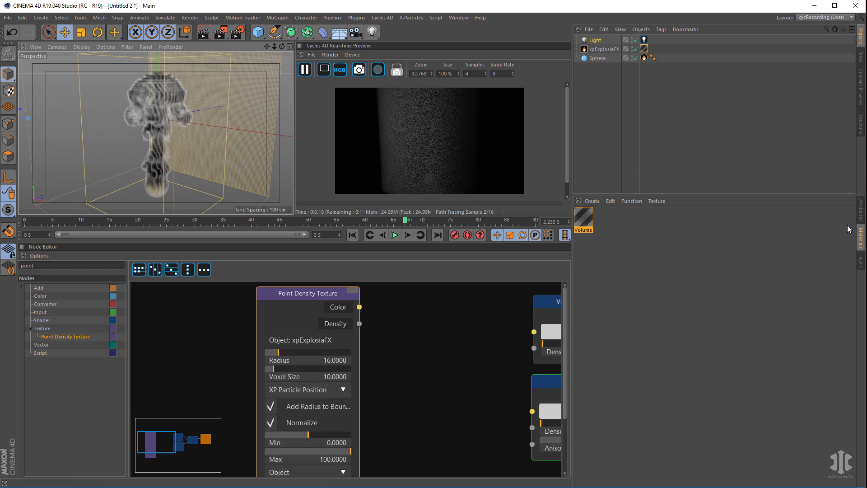
Set the Point Density Texture node's Color option to EFX Smoke.
click(861, 211)
click(300, 291)
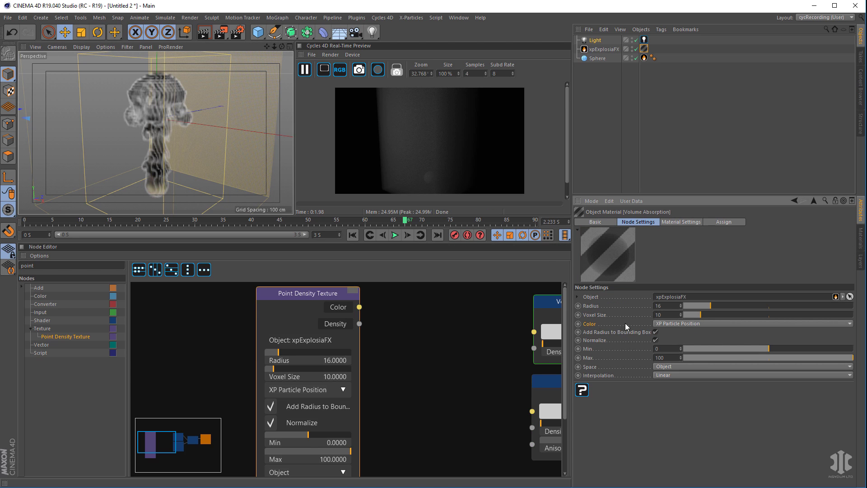
click(683, 323)
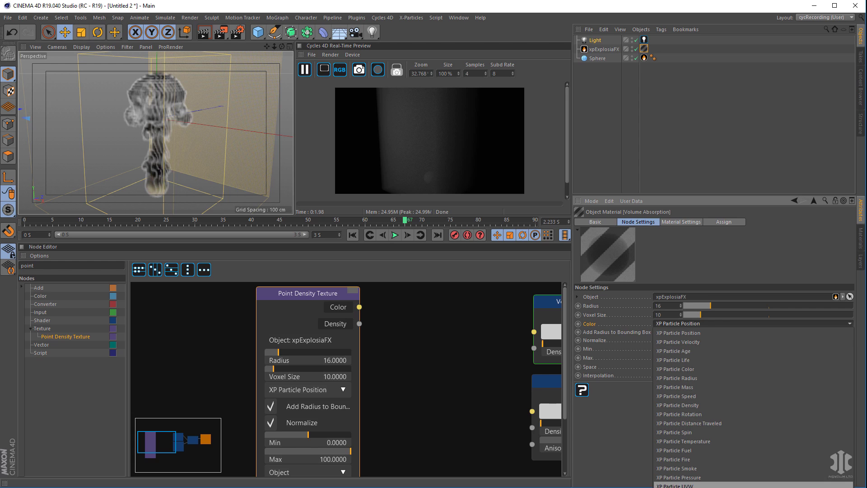
click(743, 453)
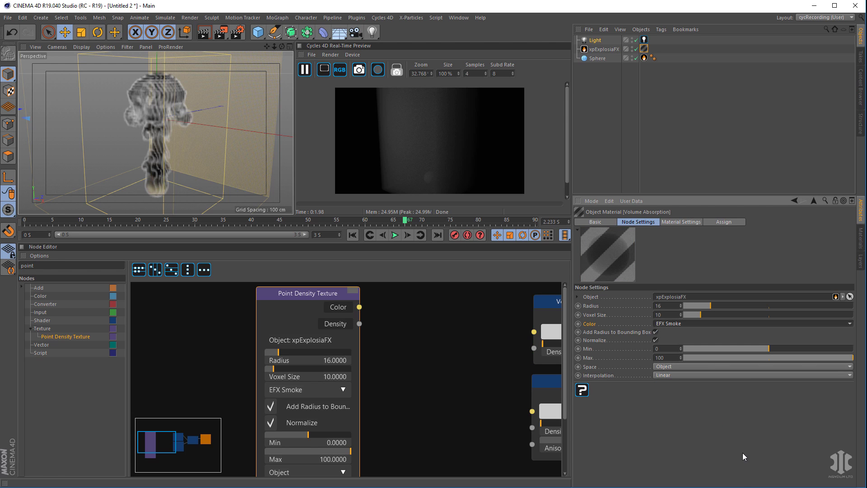
Connect the Point Density Texture's Density output to the Density inputs of both Volume Absorption and Volume Scatter.
middle_drag(404, 321, 325, 335)
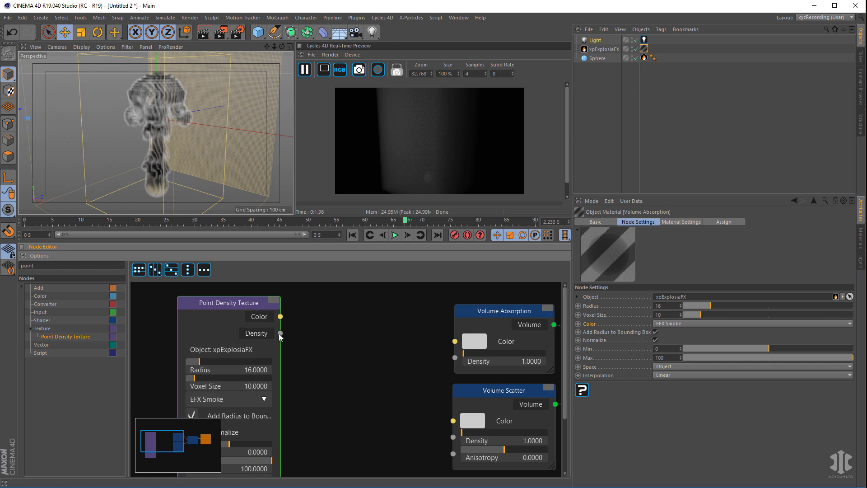
drag(280, 333, 455, 357)
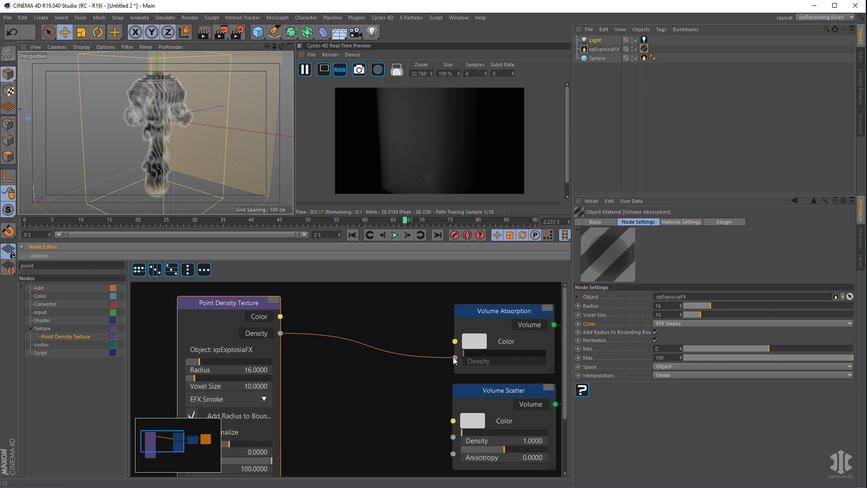
drag(274, 334, 453, 437)
middle_drag(339, 413, 284, 408)
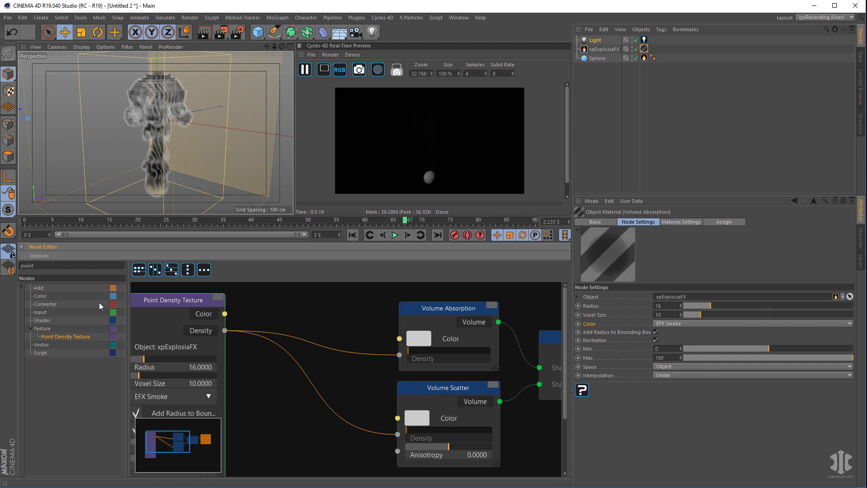
Find the Math node with the search "math" and insert it between the texture's Density output and both volume shaders' Density inputs.
click(28, 265)
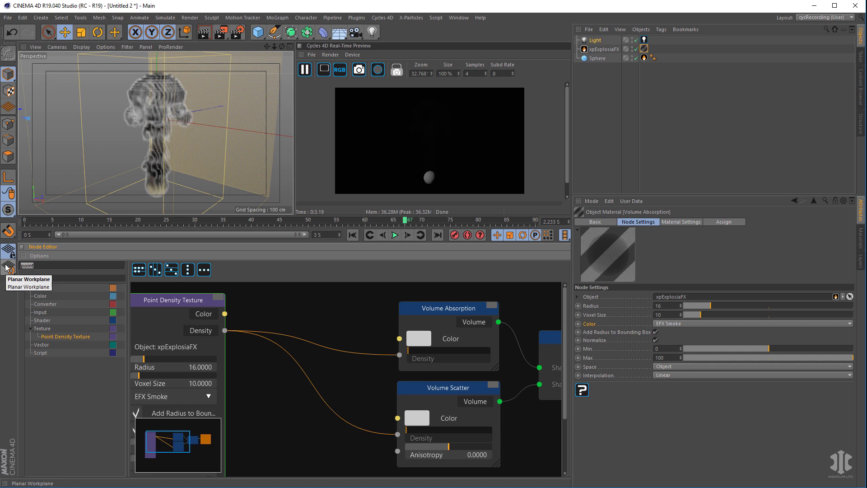
text(math)
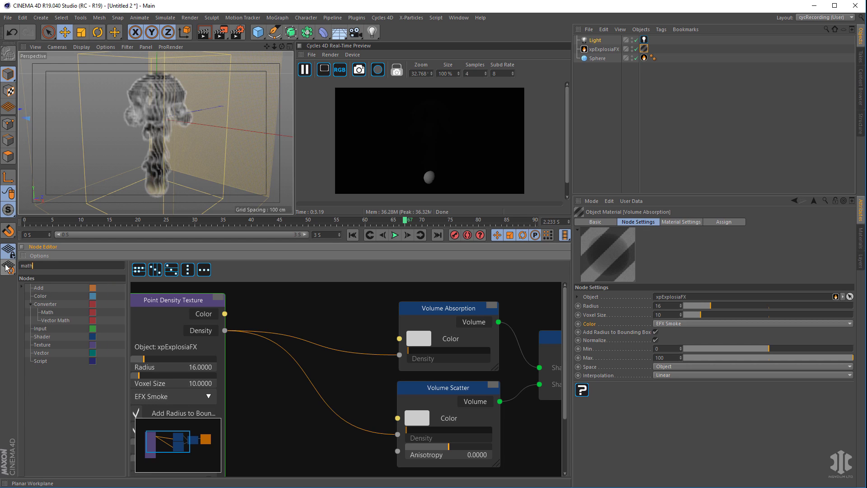
drag(49, 312, 321, 308)
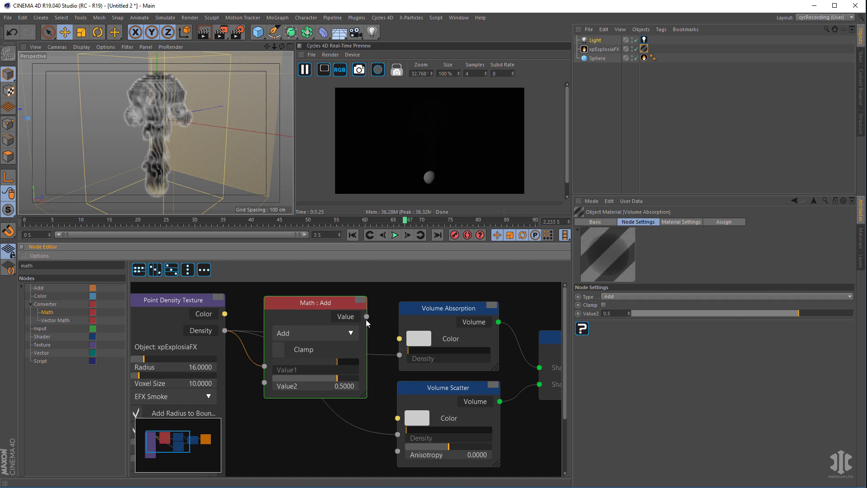
drag(366, 317, 398, 435)
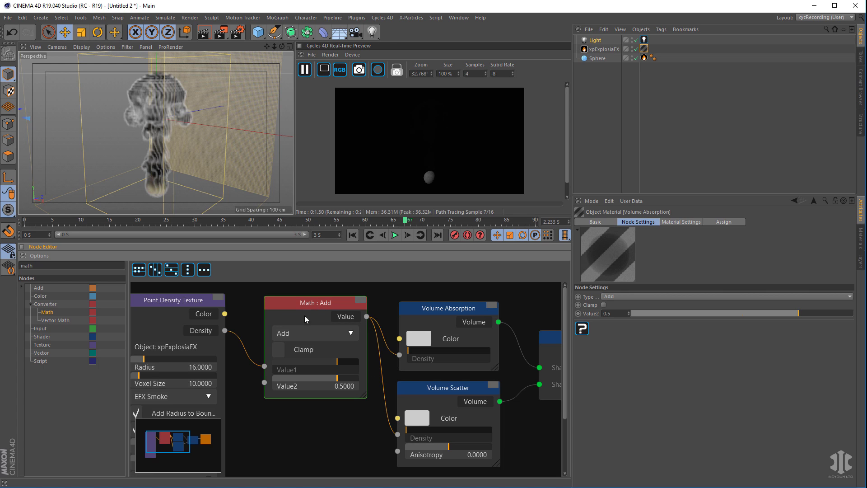
Move the Math node slightly down and set its operation to Multiply.
drag(304, 316, 289, 342)
click(292, 359)
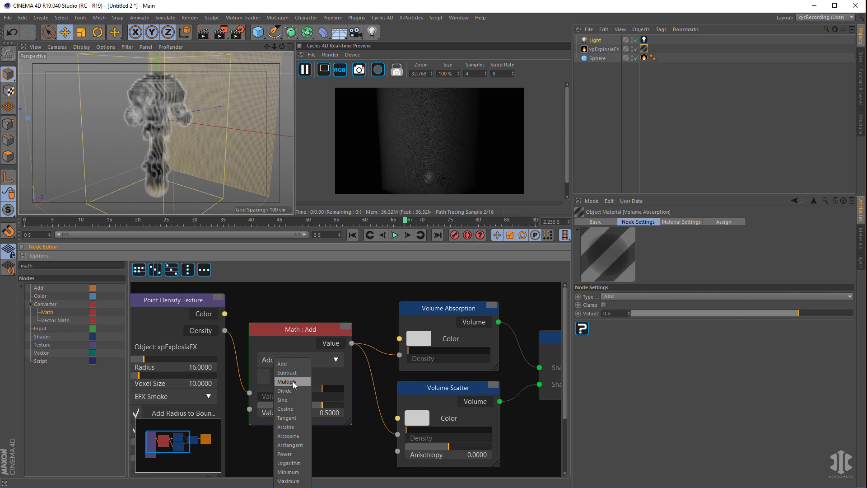
click(293, 381)
Turn off Normalize on the Point Density Texture node.
middle_drag(271, 442, 361, 420)
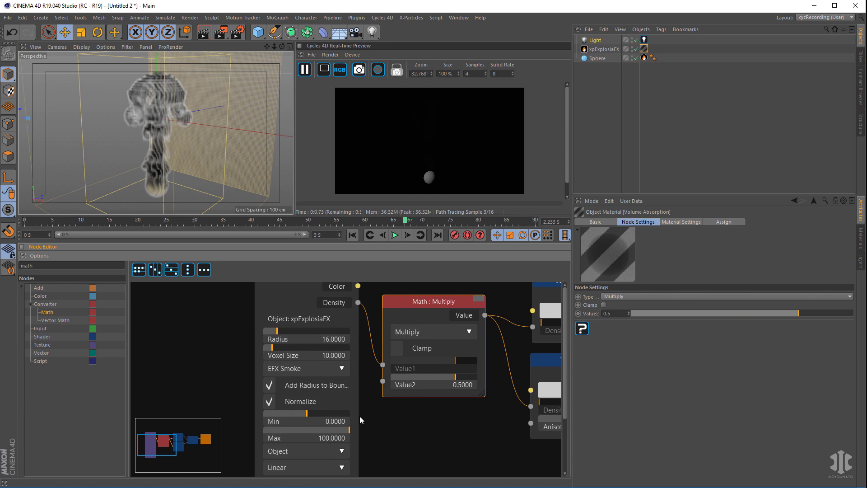
middle_drag(262, 309, 263, 329)
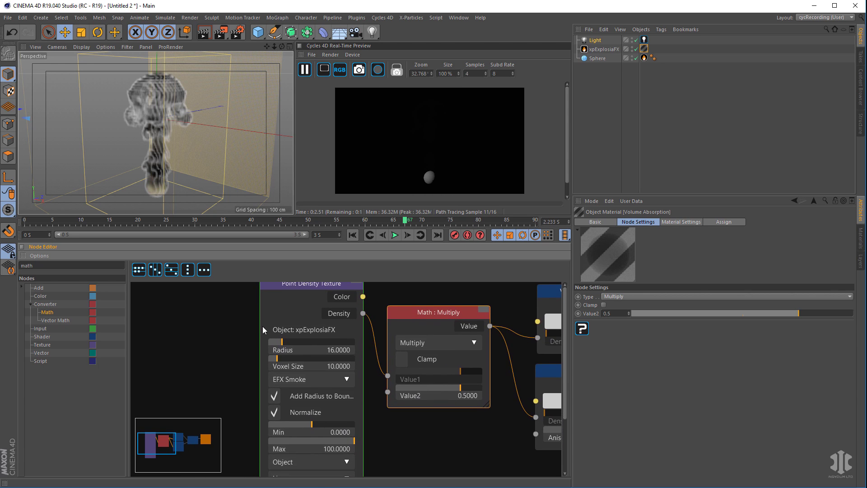
click(274, 412)
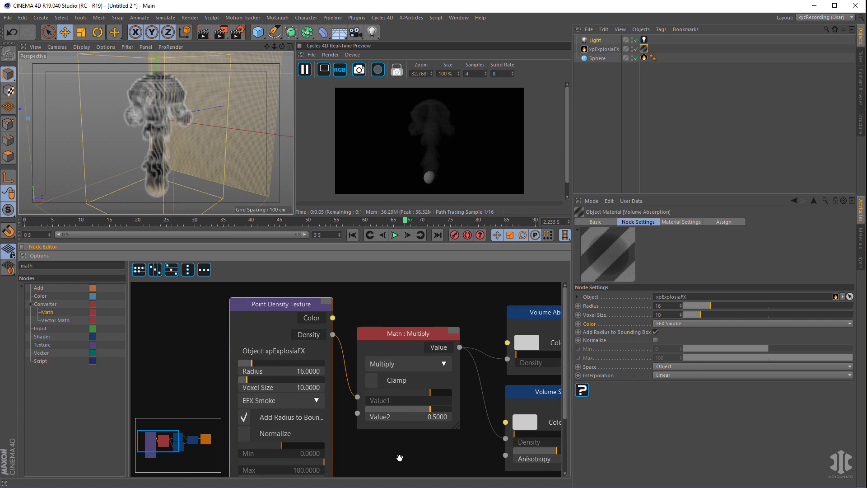
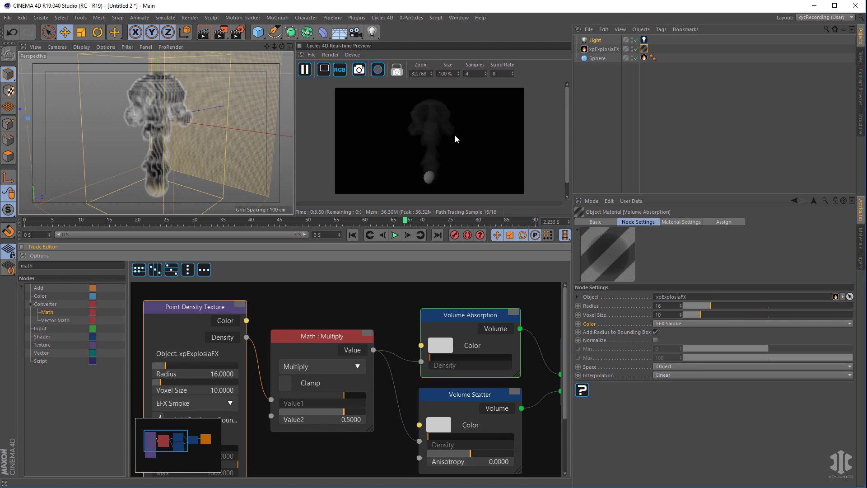
Check the light's Cycles 4D light settings and set the Multiply Math node's Value2 to 10.
click(645, 40)
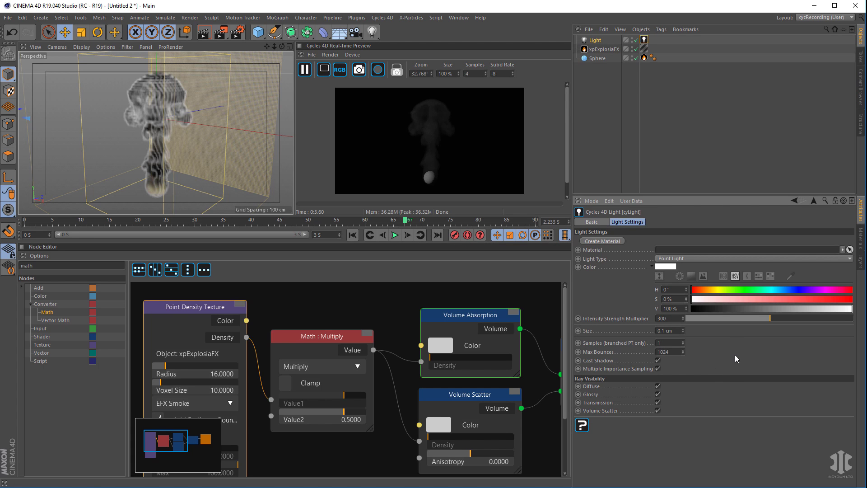
mouse_move(195, 110)
alt+mouse_down()
mouse_move(226, 146)
mouse_move(185, 119)
mouse_move(198, 136)
alt+mouse_up()
click(318, 397)
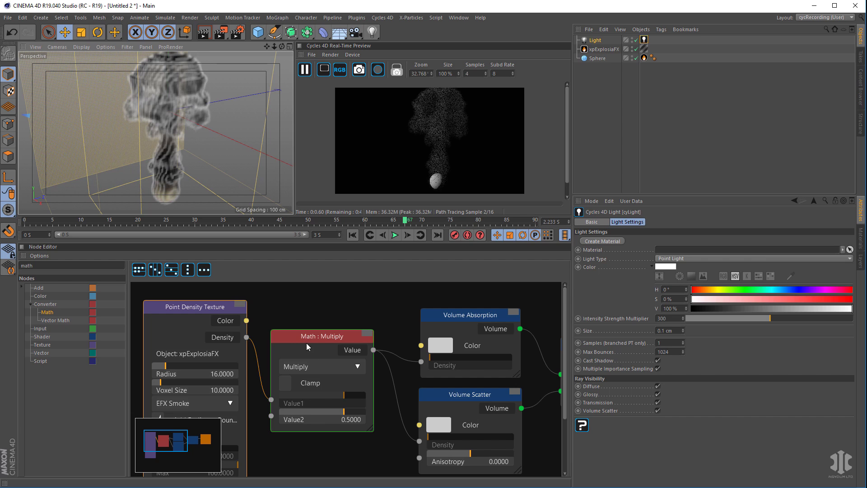
drag(311, 338, 315, 306)
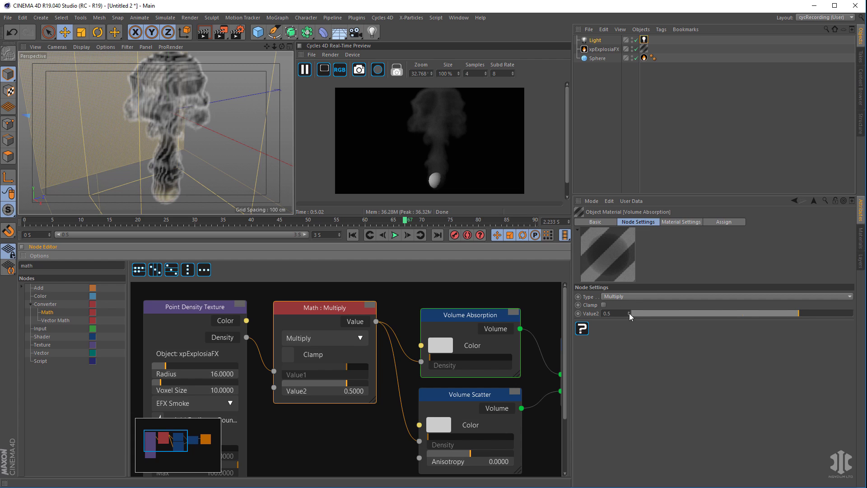
drag(797, 313, 865, 312)
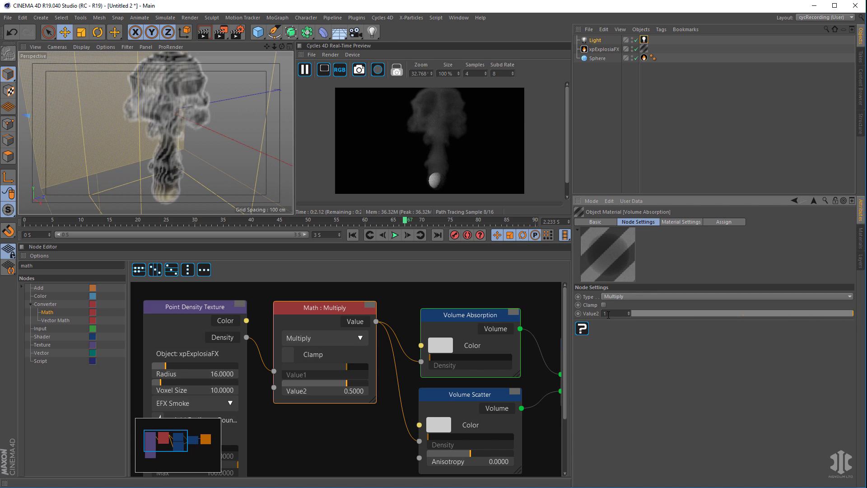
text(0)
key(Return)
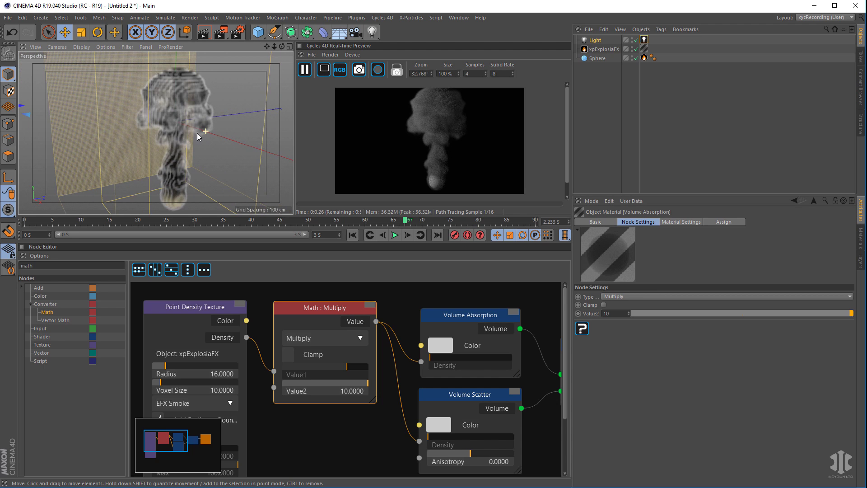
Move the Math node down, find the Color Ramp node with the search "ramp", and add it after the Point Density Texture.
drag(318, 311, 318, 340)
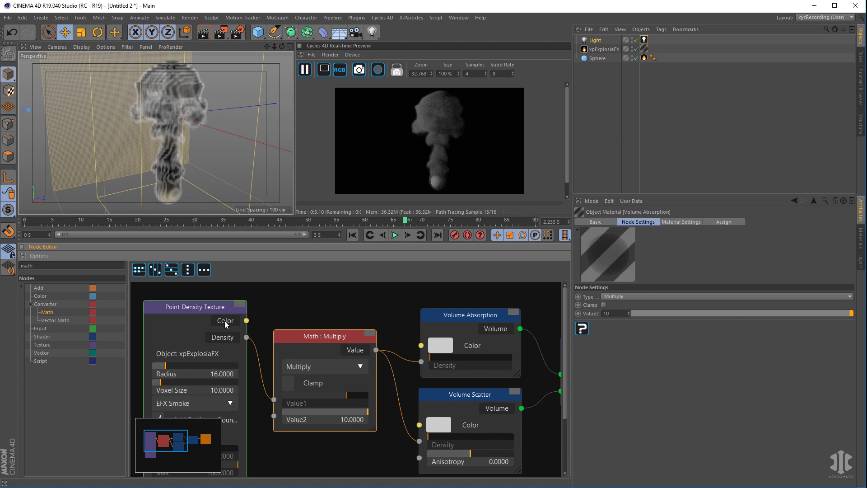
drag(316, 337, 316, 359)
double_click(54, 266)
text(ramp)
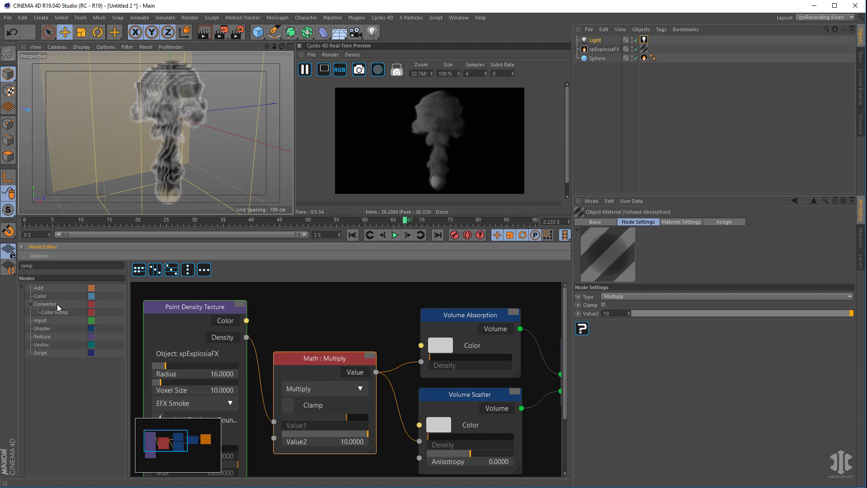
drag(63, 312, 324, 295)
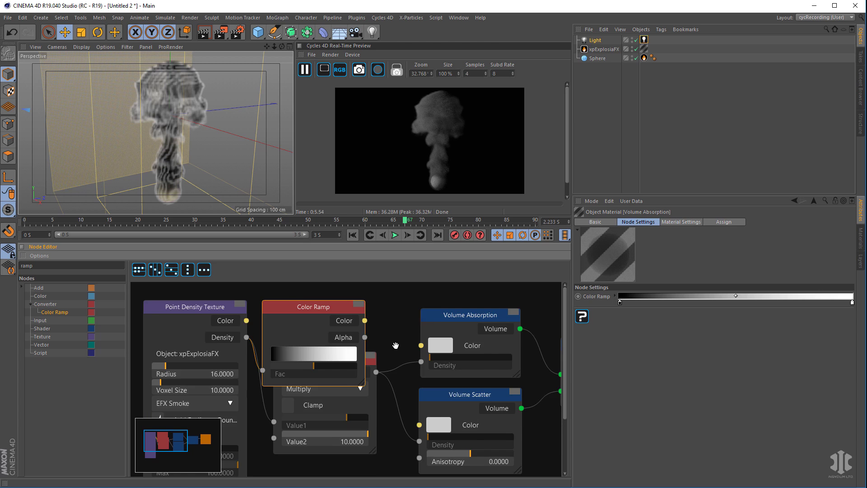
Move the Color Ramp node above the Math node and connect the Point Density Texture's Color output to its Fac input.
middle_drag(395, 333, 406, 394)
drag(333, 367, 352, 328)
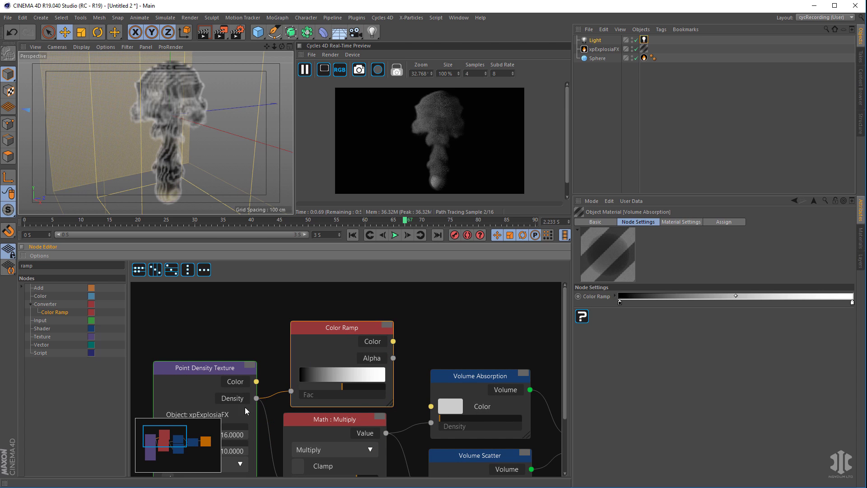
drag(256, 381, 291, 391)
Link the Color Ramp's Color output to the Color inputs of Volume Absorption and Volume Scatter, and shift the ramp's black knot slightly inward.
middle_drag(423, 346, 360, 312)
drag(339, 317, 376, 382)
drag(340, 316, 375, 461)
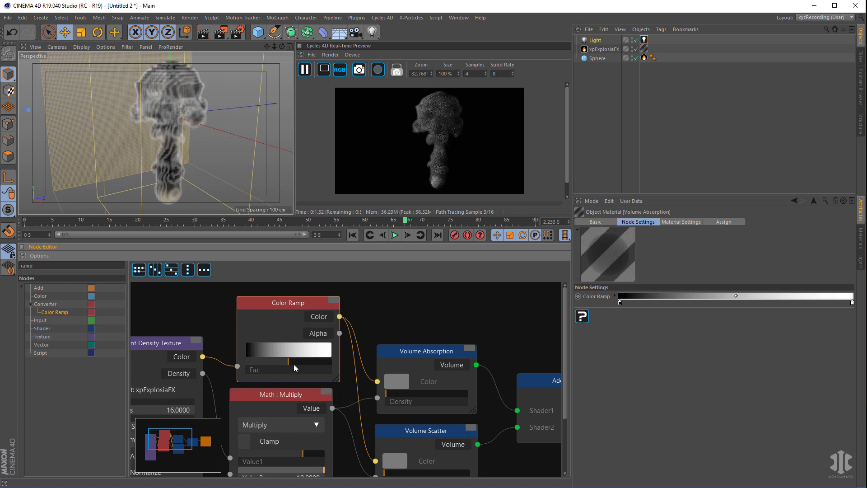
drag(620, 302, 627, 302)
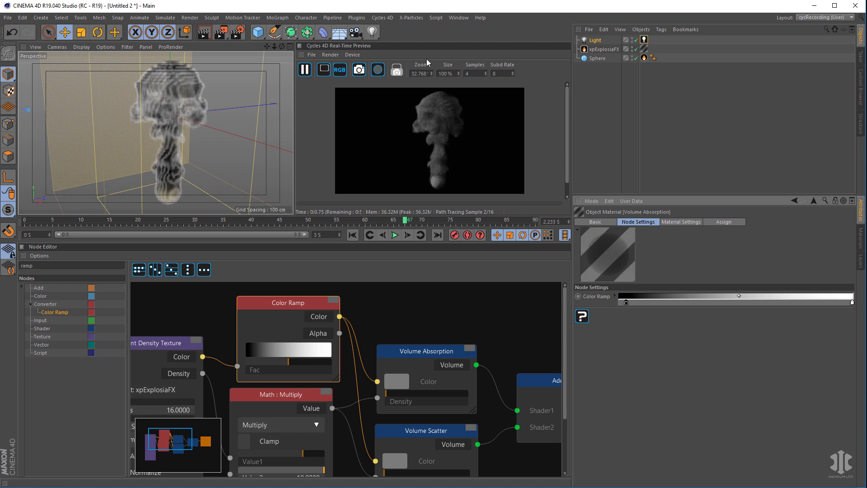
alt+drag(215, 137, 184, 143)
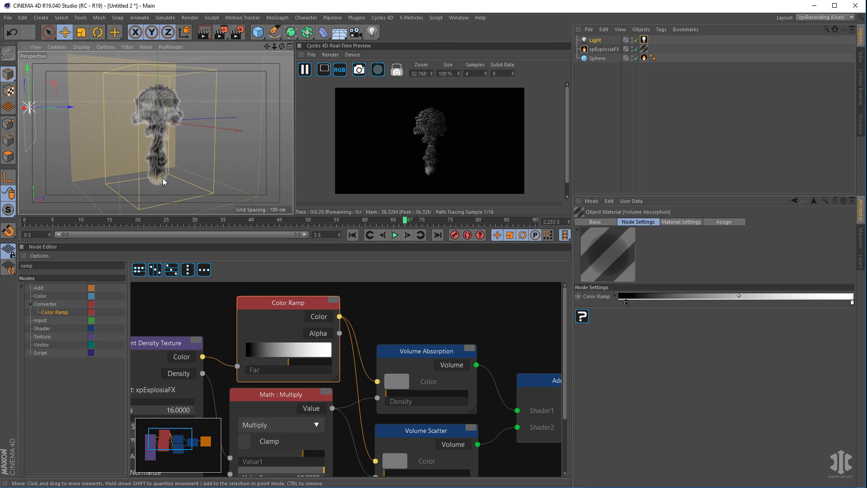
Move the Output node farther from the Add Shader node to make room in the node graph.
scroll(497, 327, down, 3)
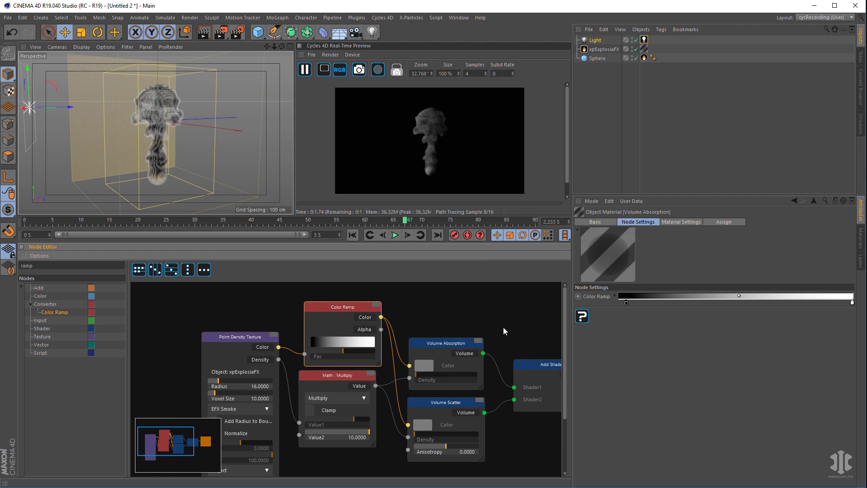
scroll(486, 356, up, 2)
scroll(475, 378, down, 3)
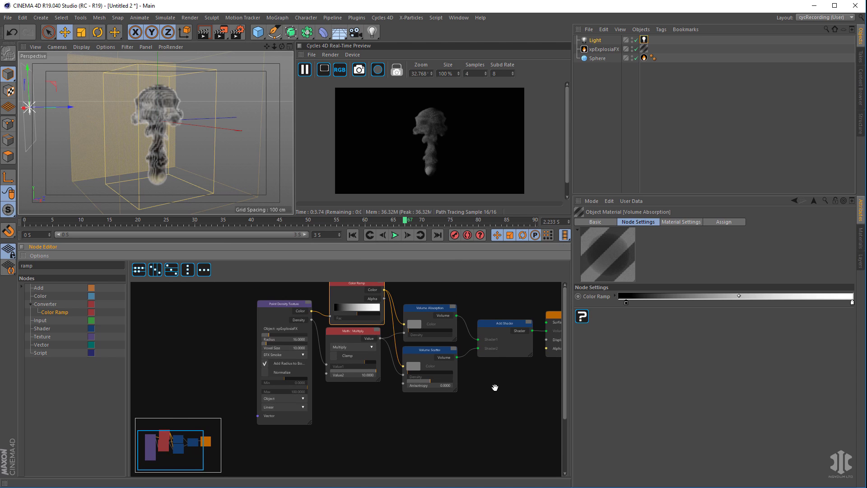
middle_drag(496, 387, 405, 385)
drag(475, 317, 540, 316)
middle_drag(389, 400, 450, 394)
Duplicate the Point Density Texture node below the existing nodes and set the copy's Color to EFX Burn.
click(271, 373)
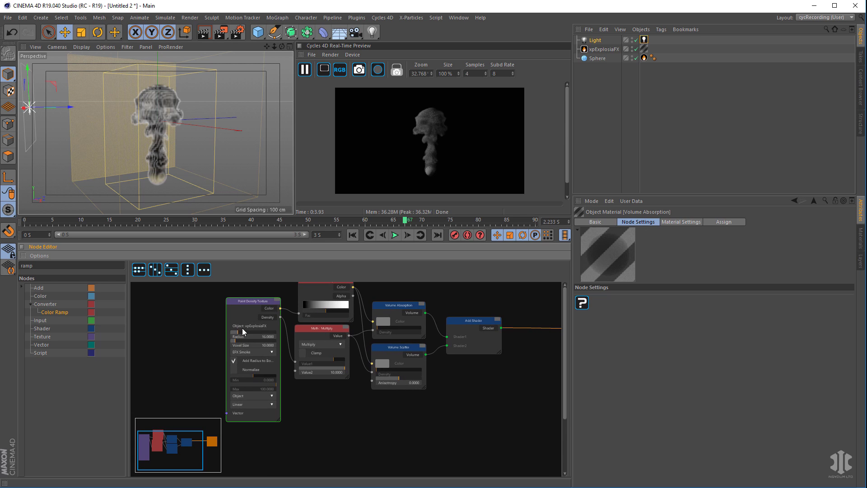
click(247, 302)
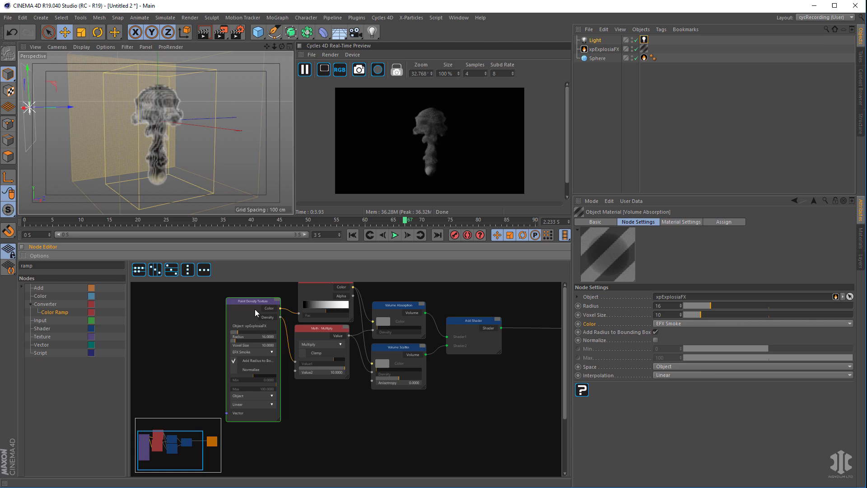
ctrl+drag(248, 312, 326, 423)
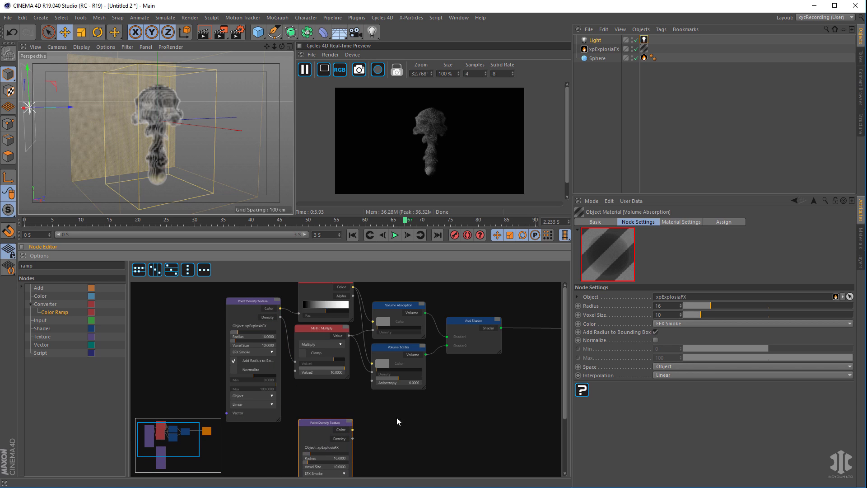
middle_drag(402, 395, 321, 383)
click(679, 324)
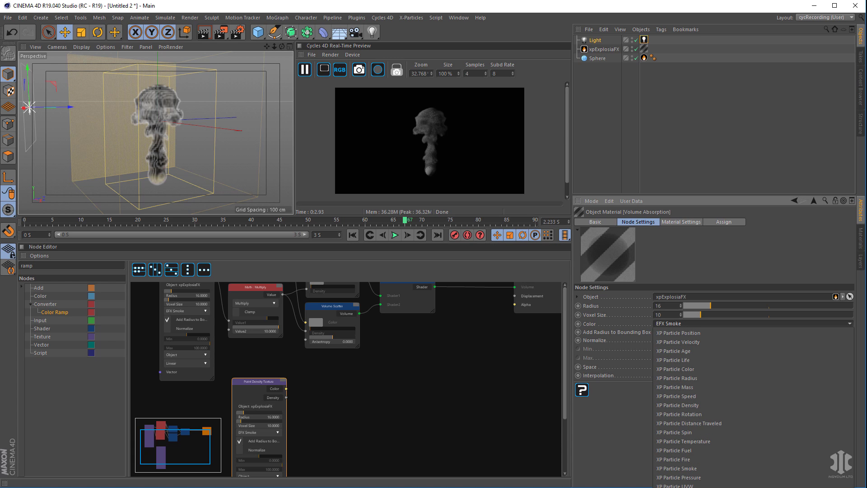
click(673, 414)
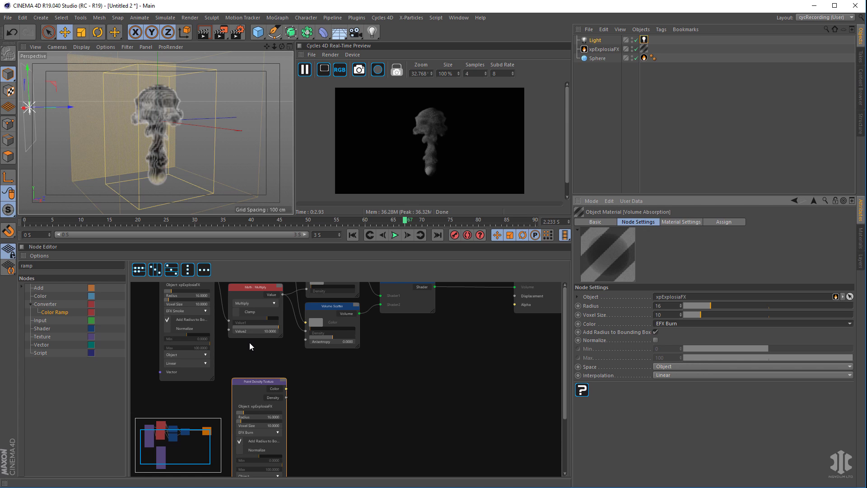
Find the Math node with the search "ma", add it after the EFX Burn Point Density Texture, and set its operation to Multiply.
double_click(36, 264)
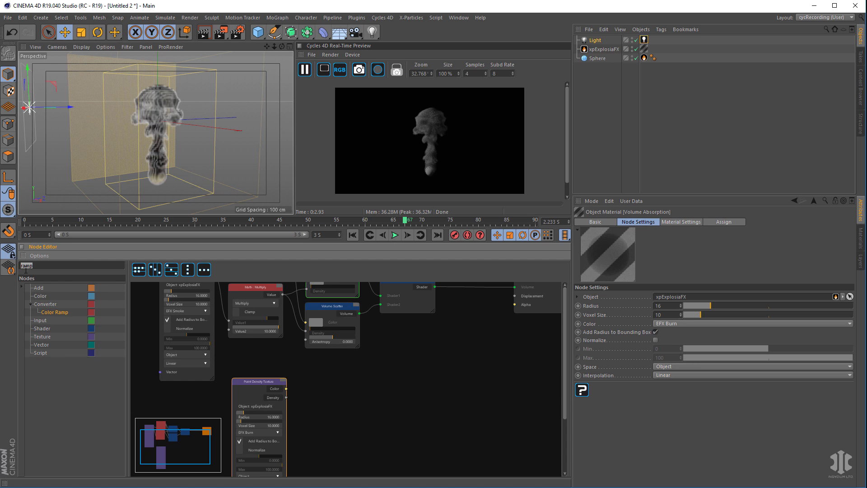
text(ma)
drag(47, 320, 311, 428)
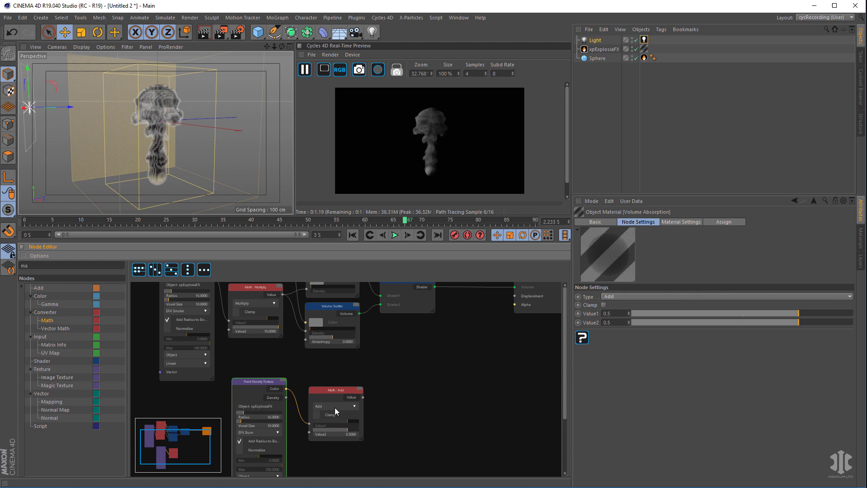
click(331, 407)
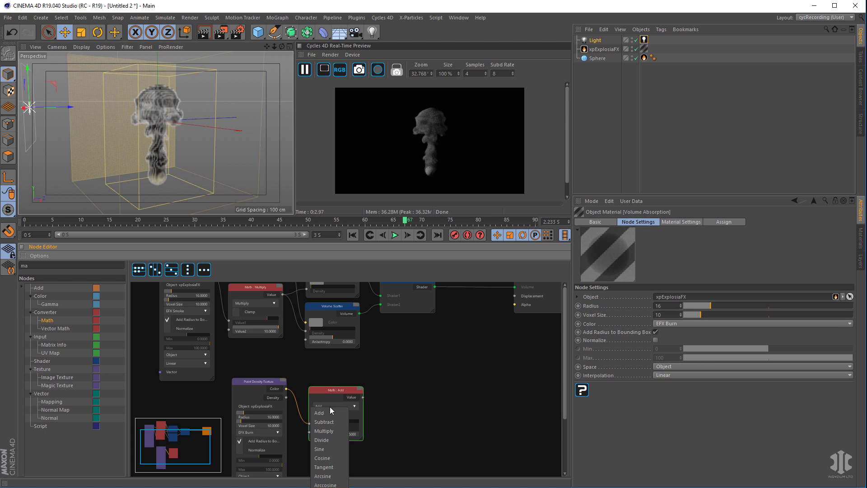
click(331, 432)
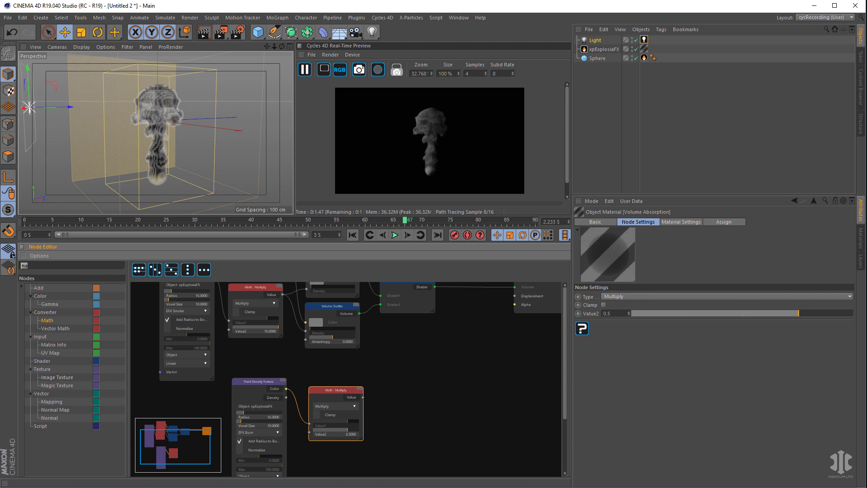
Find the Emission node with the search "em", add it, and connect the new Math node's Value to its Strength input.
text(emm)
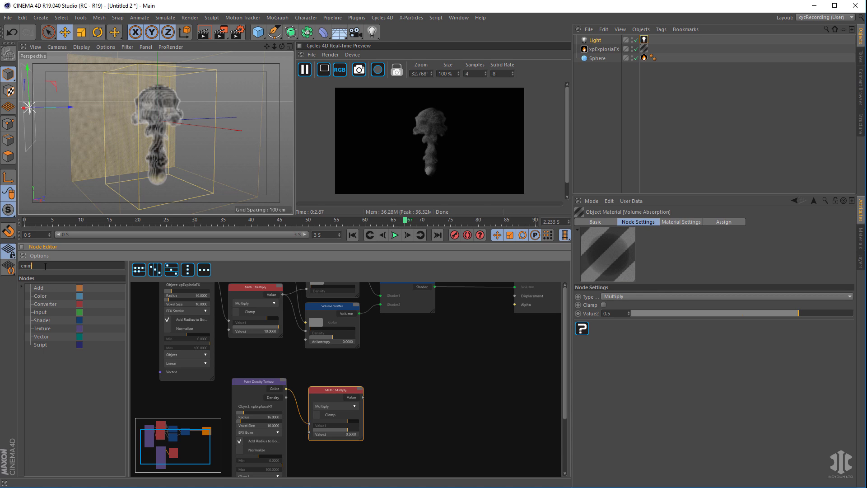
key(BackSpace)
drag(49, 333, 415, 394)
click(373, 408)
drag(363, 397, 396, 368)
Move the Output node away, insert a copy of Add Shader before it, and connect Emission to the copy's Shader2 input.
middle_drag(513, 329, 390, 383)
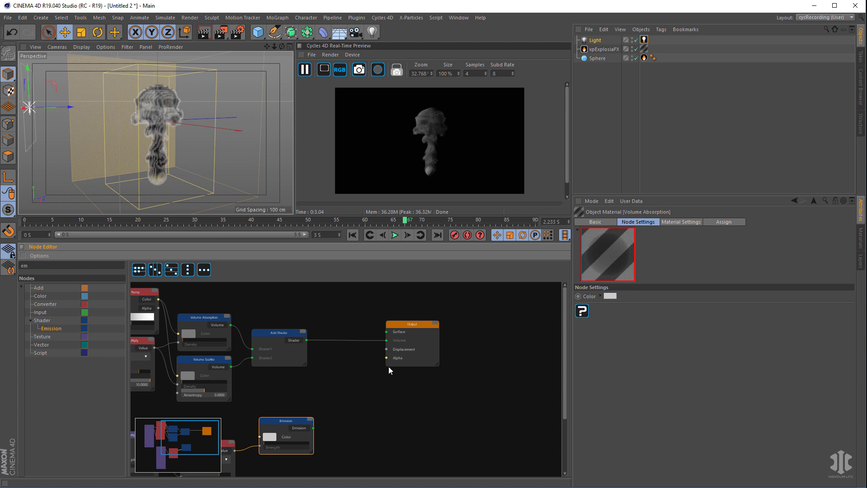
drag(400, 324, 476, 324)
click(283, 334)
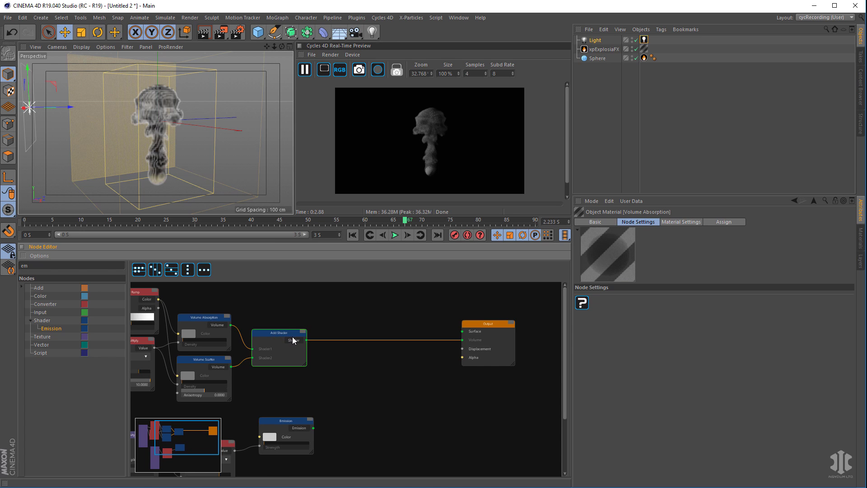
ctrl+drag(278, 332, 397, 332)
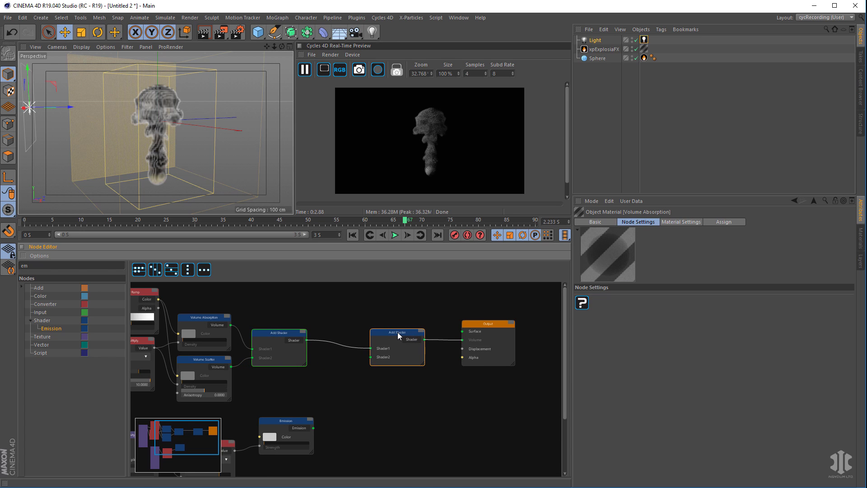
drag(314, 428, 371, 357)
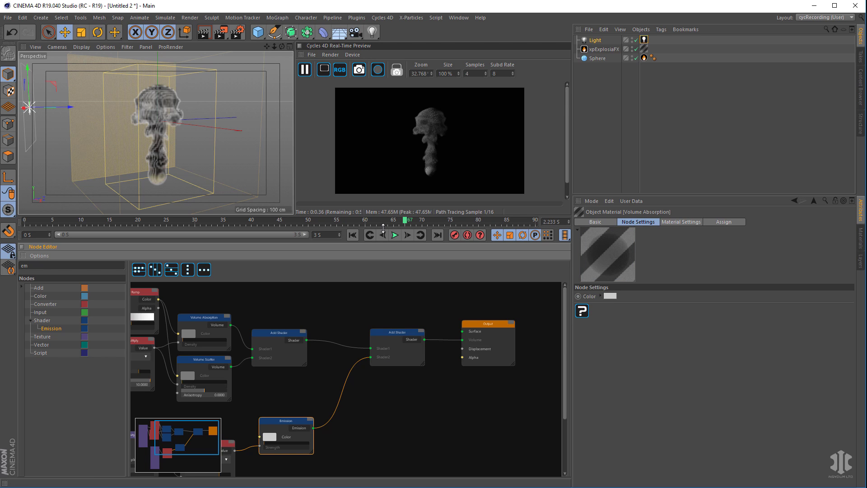
Set Value2 to 100 on the Multiply Math node that feeds the Emission strength.
middle_drag(441, 426, 497, 378)
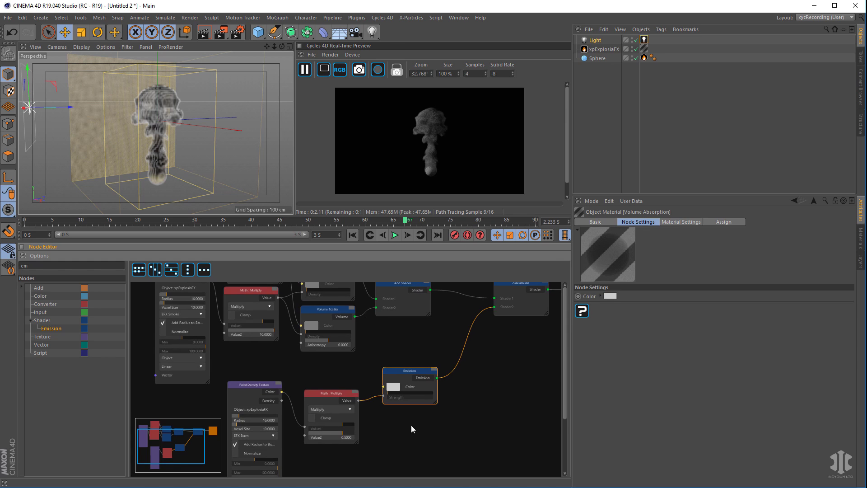
click(332, 441)
click(617, 313)
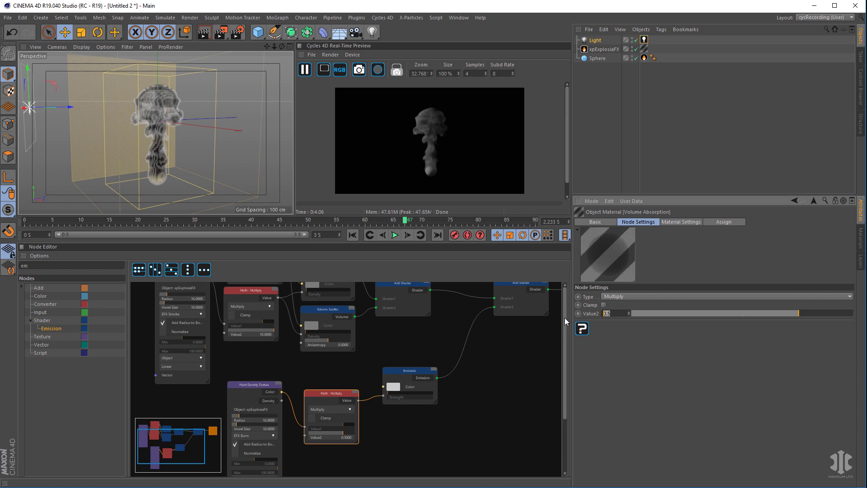
text(100)
key(Return)
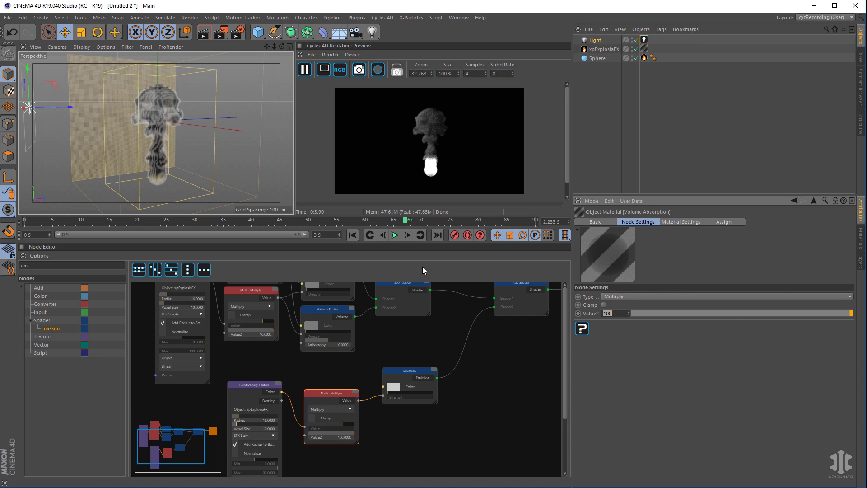
Spread out the emission nodes and connect the EFX Burn texture's Density output to the Multiply node's Value1 input.
drag(411, 373, 421, 366)
drag(339, 398, 343, 412)
drag(250, 387, 310, 440)
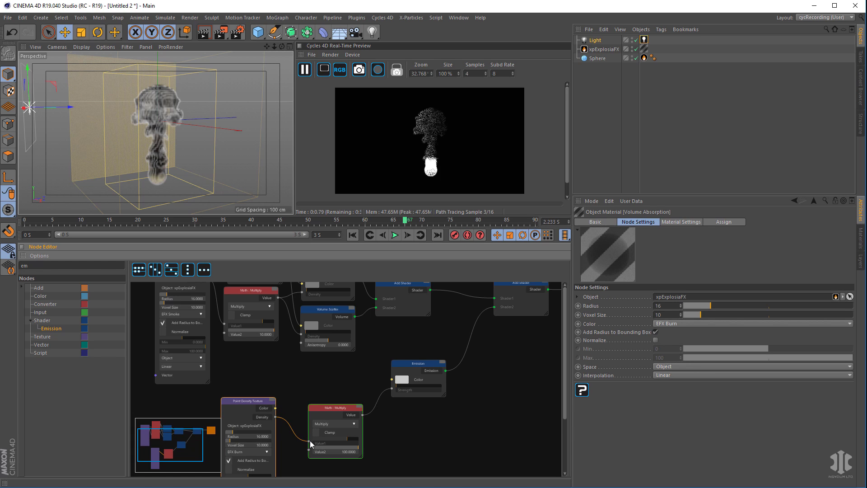
drag(403, 368, 413, 369)
drag(335, 407, 335, 419)
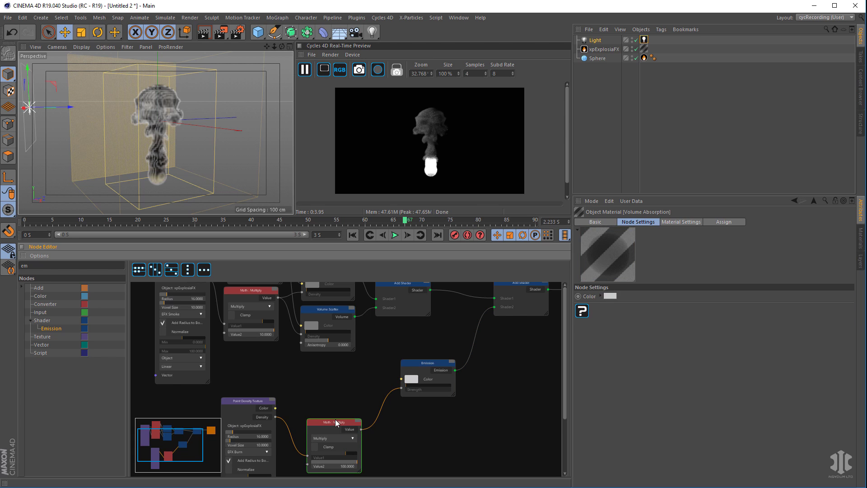
Find the Blackbody node with the search "blac", add it, and connect its Color output to the Emission node's Color input.
double_click(25, 265)
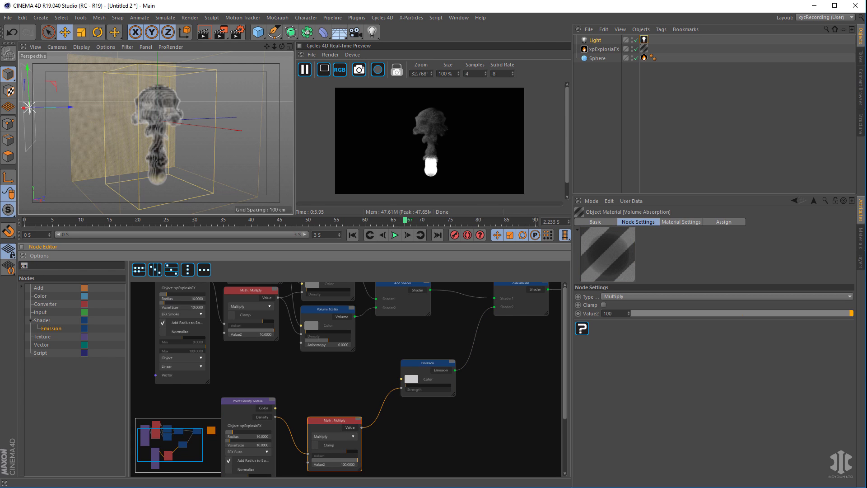
text(blac)
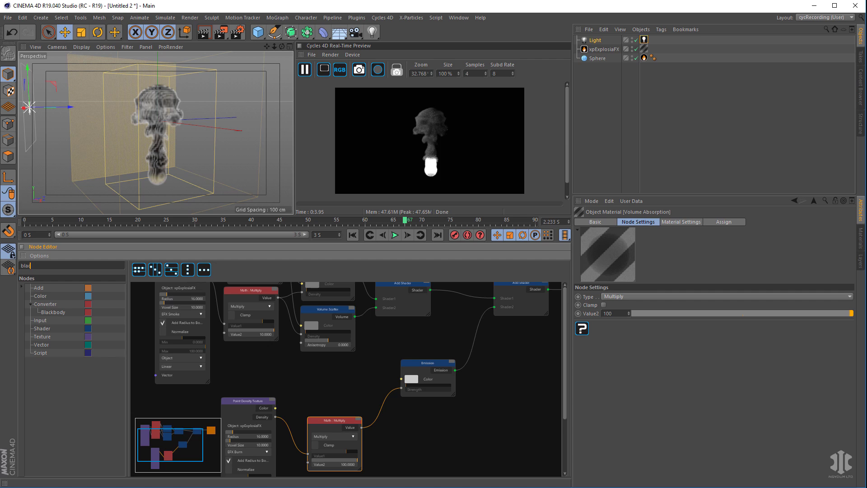
drag(56, 316, 311, 378)
drag(363, 385, 401, 379)
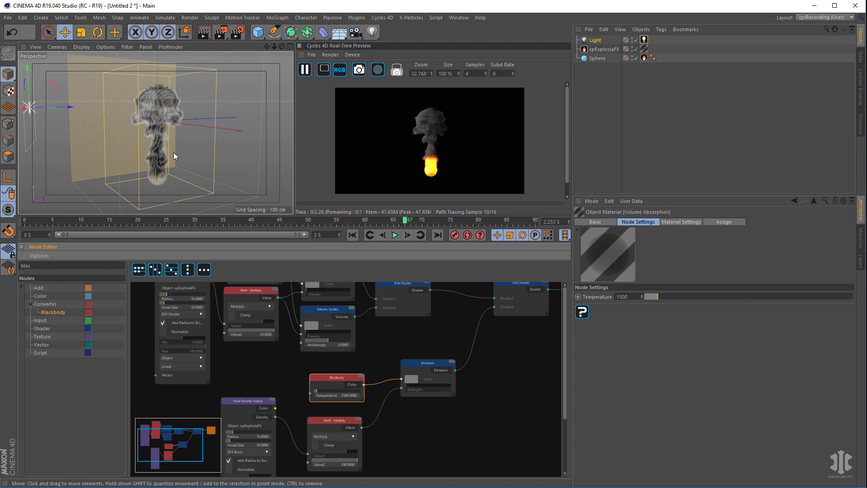
Move the Emission node slightly down and try 50 before settling on 10 for Value2 of the Multiply node feeding its strength.
scroll(165, 154, up, 2)
scroll(167, 150, up, 3)
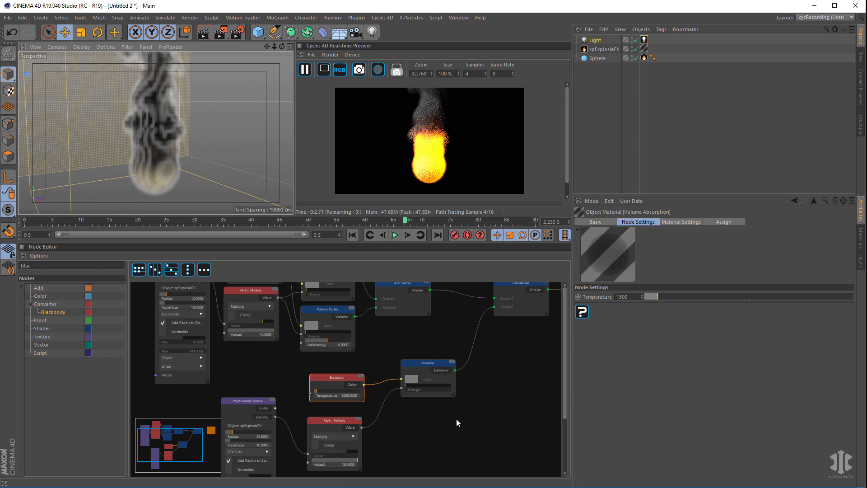
drag(424, 362, 434, 379)
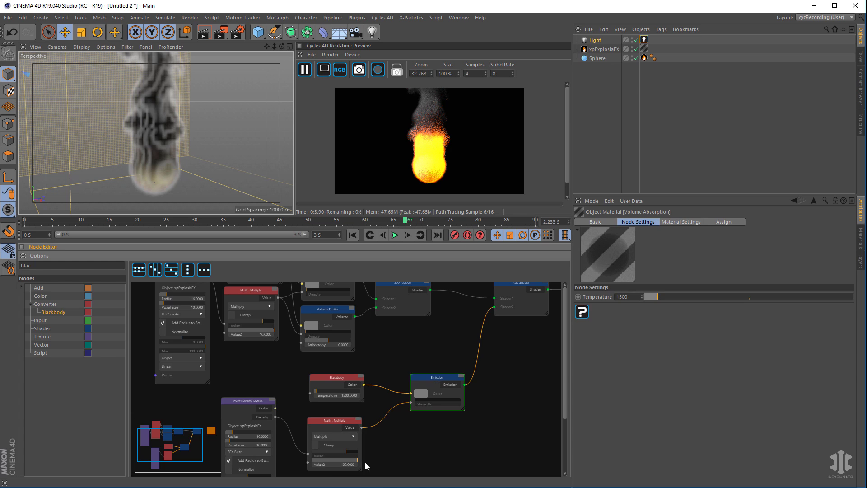
click(341, 468)
click(611, 313)
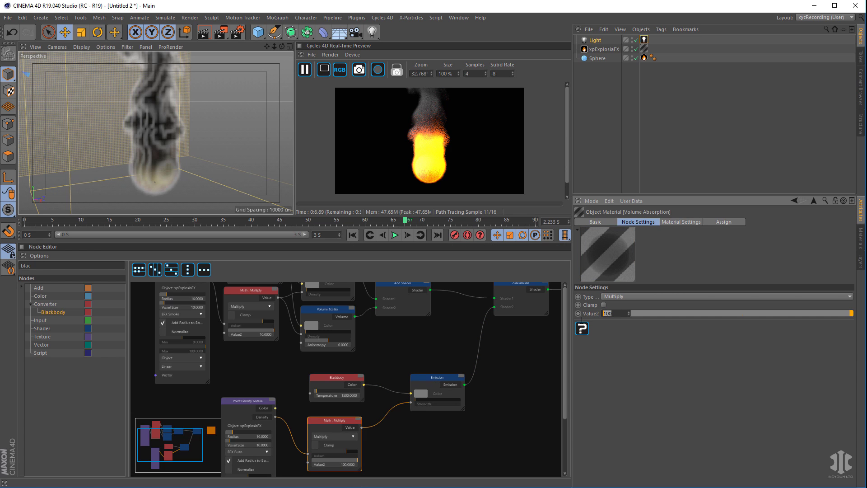
text(50)
key(Return)
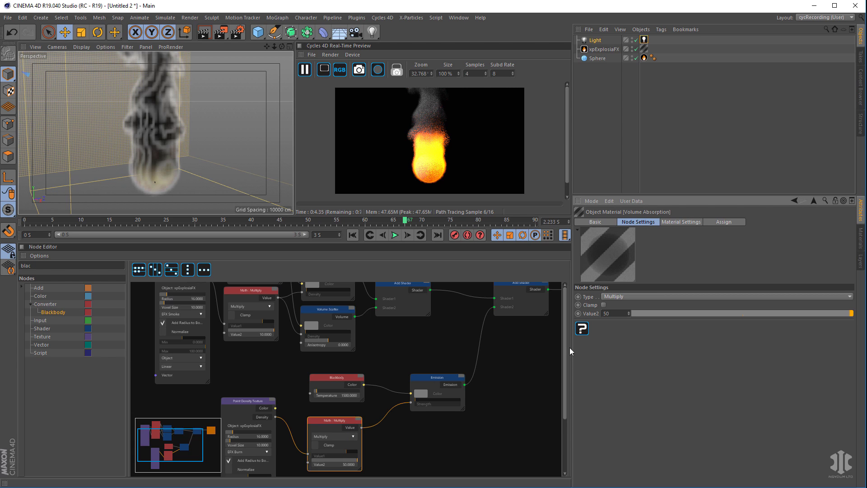
text(10)
key(Return)
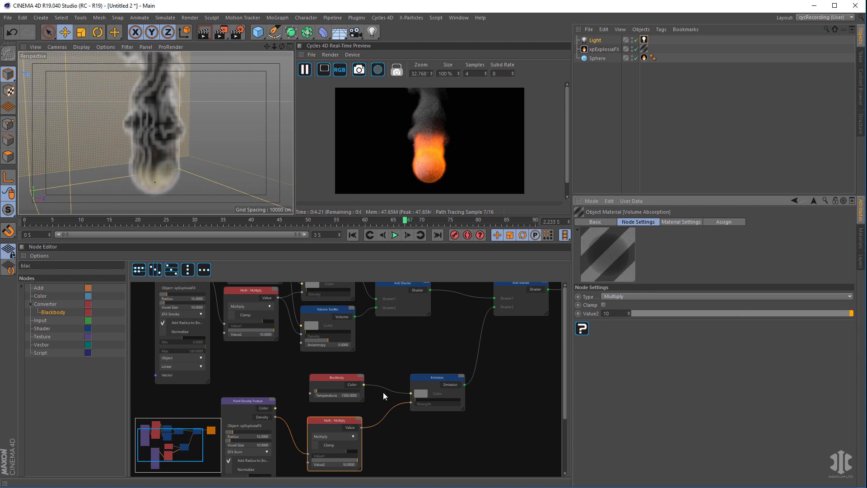
Set the Blackbody node's Temperature to 2500.
click(336, 379)
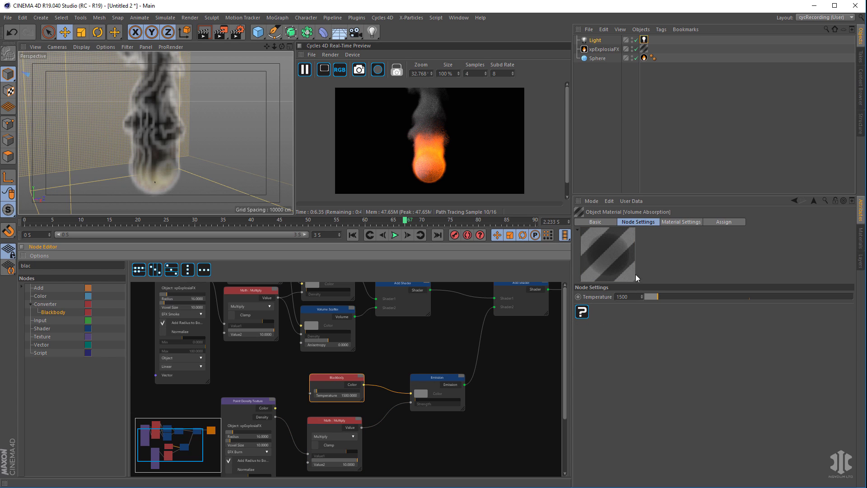
click(621, 297)
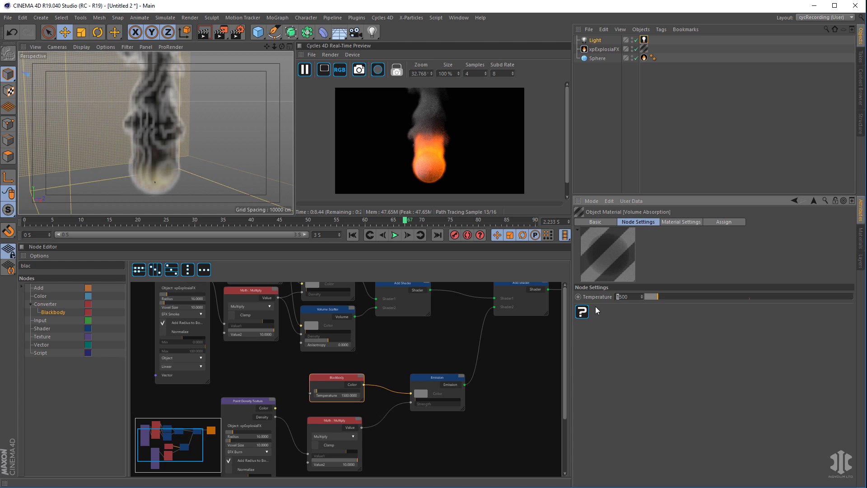
text(2)
key(Return)
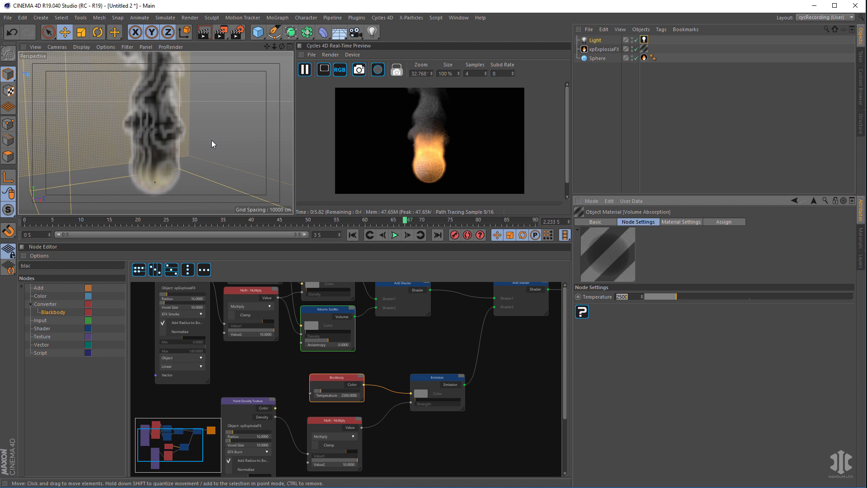
Try a Temperature of 1500 on the Blackbody node and undo that change.
text(1500)
key(Return)
key(ctrl+z)
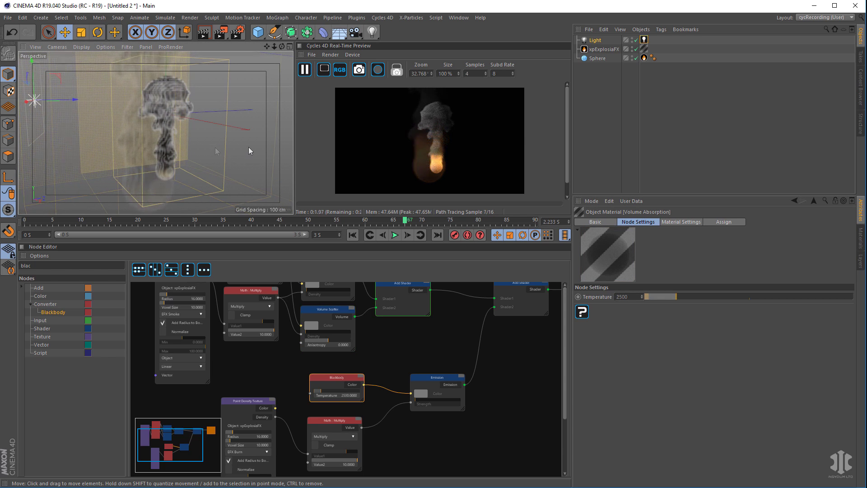
Tidy the node graph by moving the Blackbody, Multiply, EFX Burn texture and Emission nodes closer to the smoke nodes.
alt+drag(248, 141, 247, 149)
scroll(500, 383, down, 3)
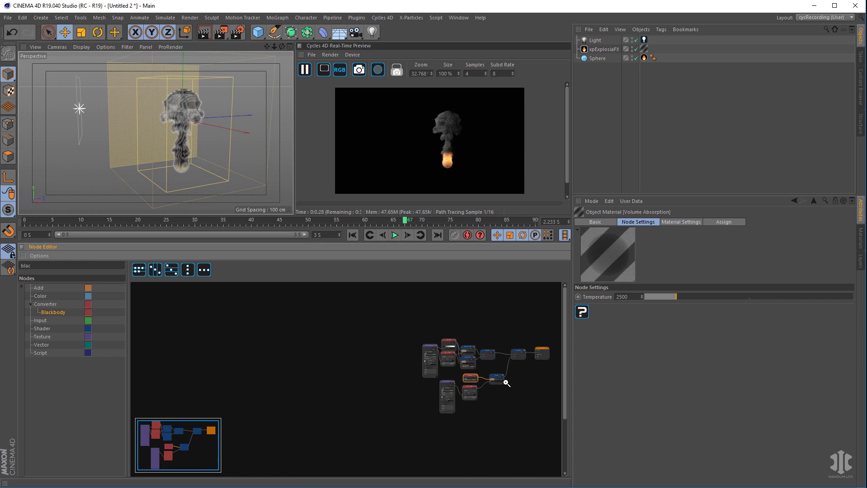
scroll(499, 381, up, 2)
middle_drag(509, 380, 482, 394)
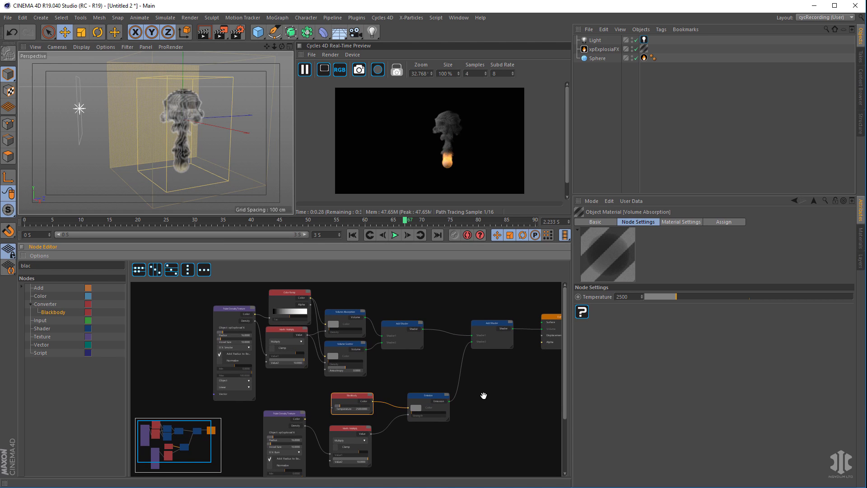
drag(345, 393, 337, 381)
drag(342, 424, 337, 407)
drag(279, 408, 283, 376)
drag(419, 395, 394, 379)
drag(278, 285, 276, 284)
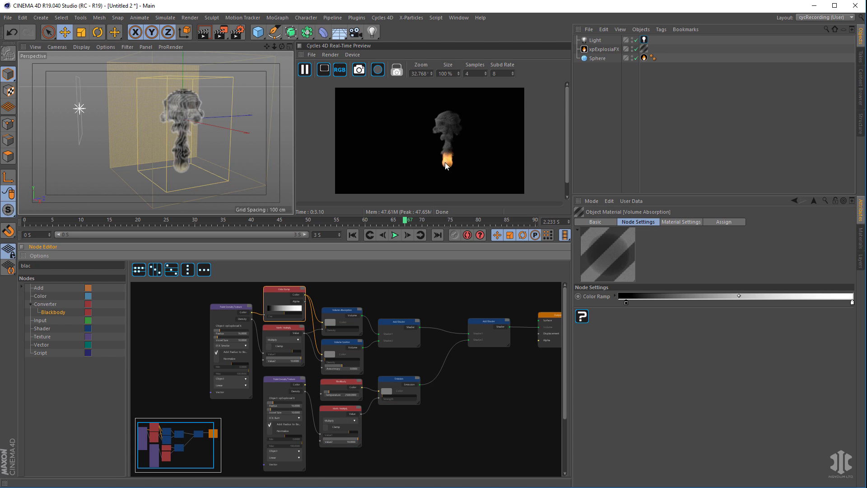
mouse_move(225, 147)
alt+mouse_down()
mouse_move(188, 155)
mouse_move(199, 150)
mouse_move(201, 164)
alt+mouse_up()
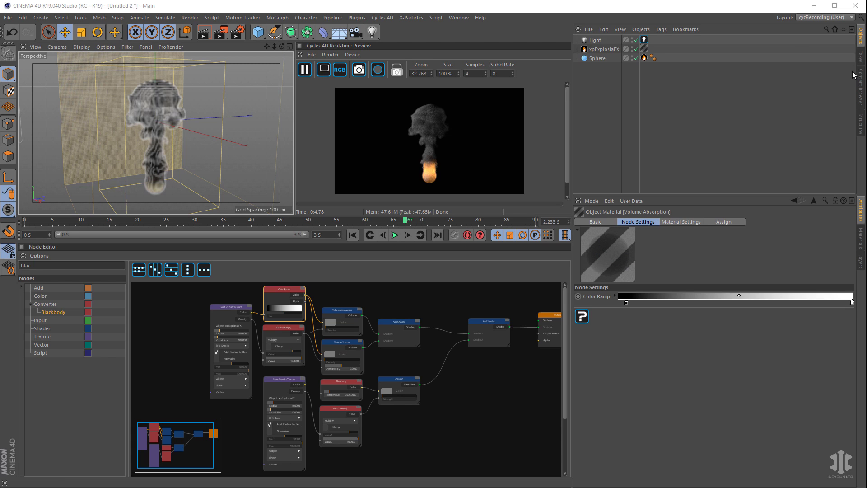
Switch to the xpRecording layout and add an X-Particles xpCache object to the scene.
click(824, 17)
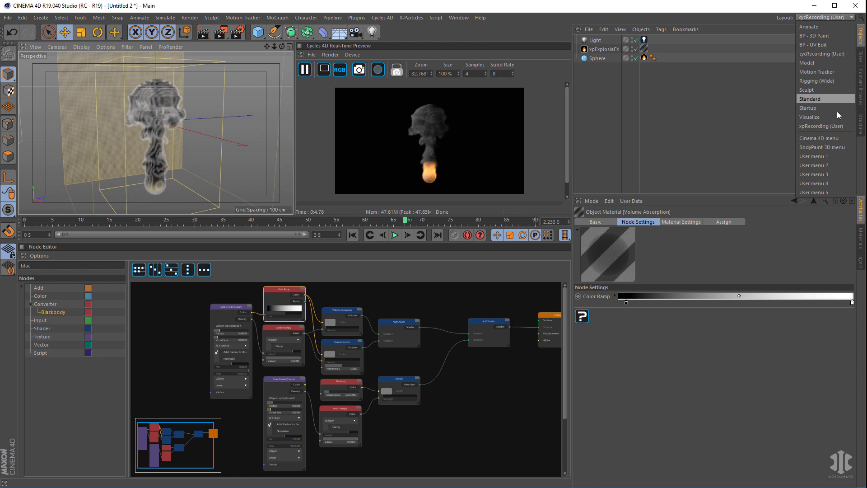
click(838, 127)
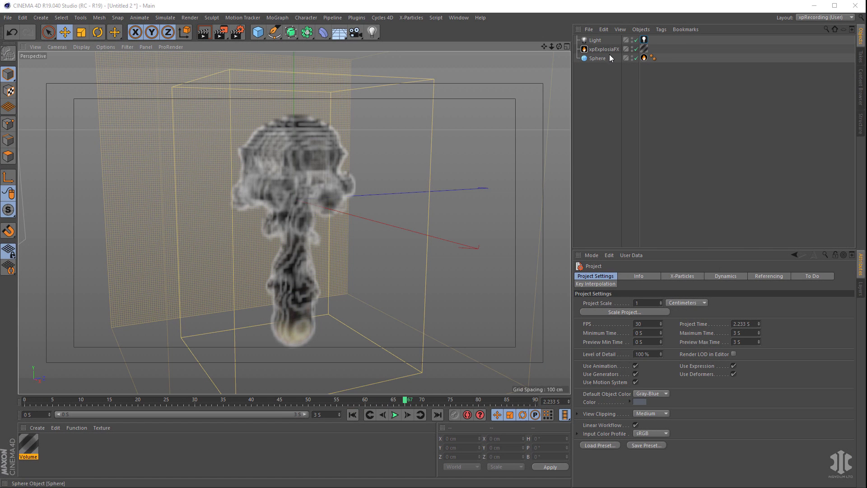
click(609, 49)
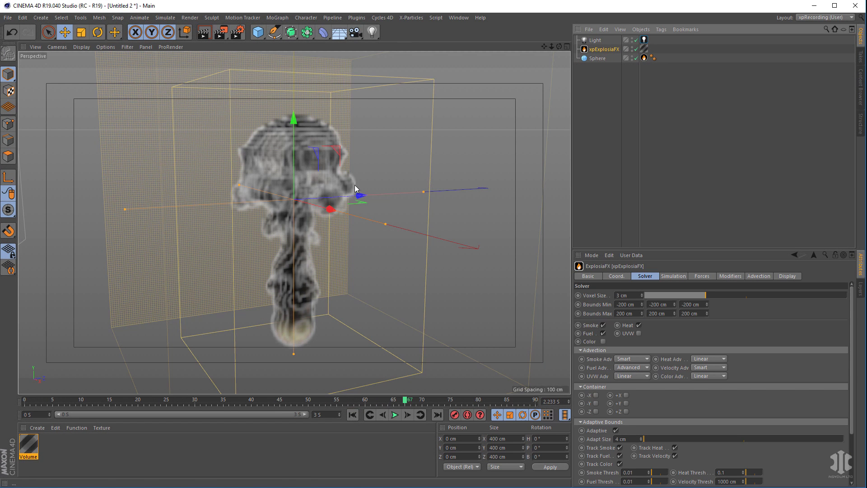
click(413, 18)
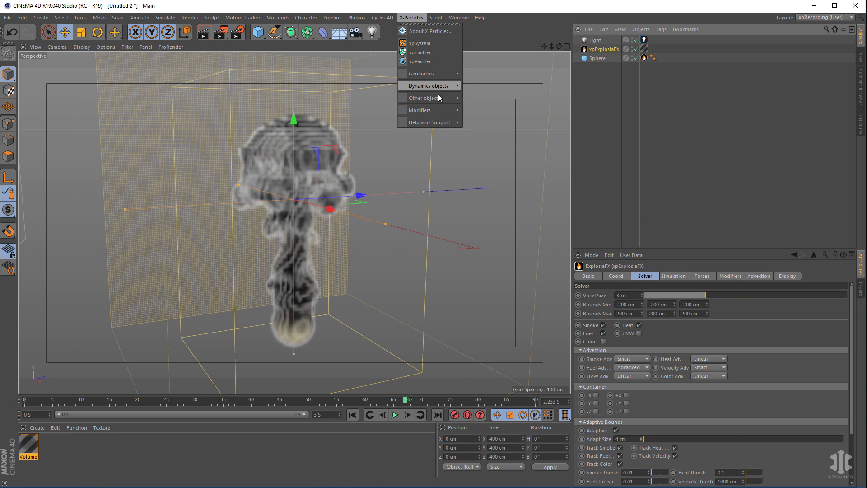
mouse_move(440, 96)
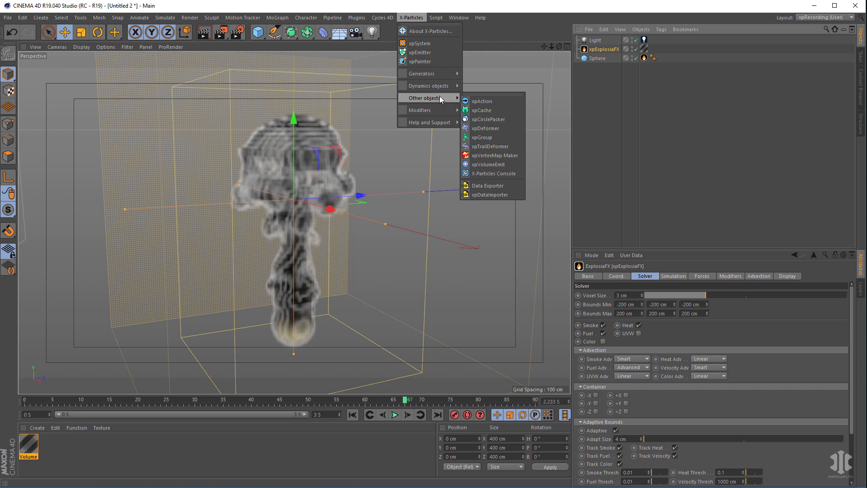
click(492, 110)
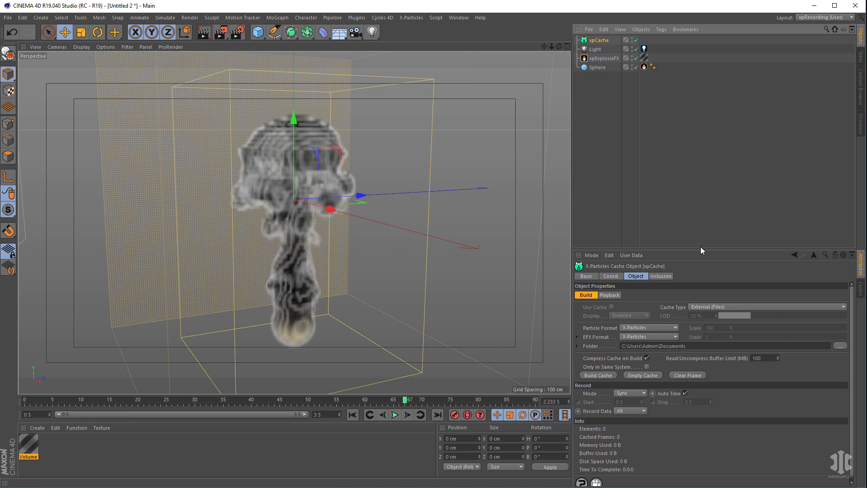
Set the cache folder to EFX_VDB_TUTORIAL on the Desktop and the EFX Format to OpenVDB.
drag(700, 248, 706, 106)
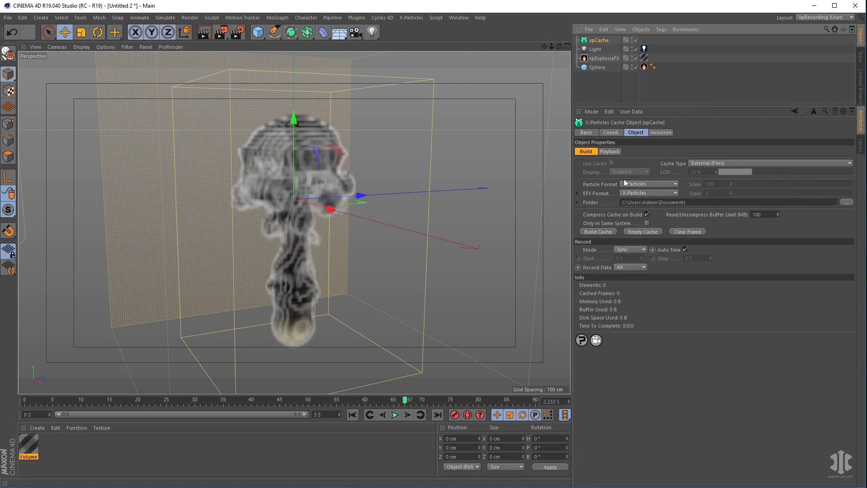
click(846, 202)
click(498, 430)
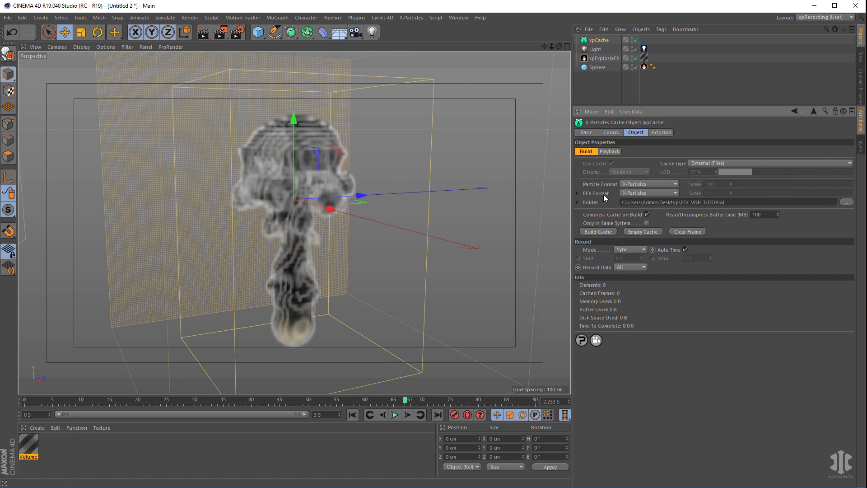
click(649, 195)
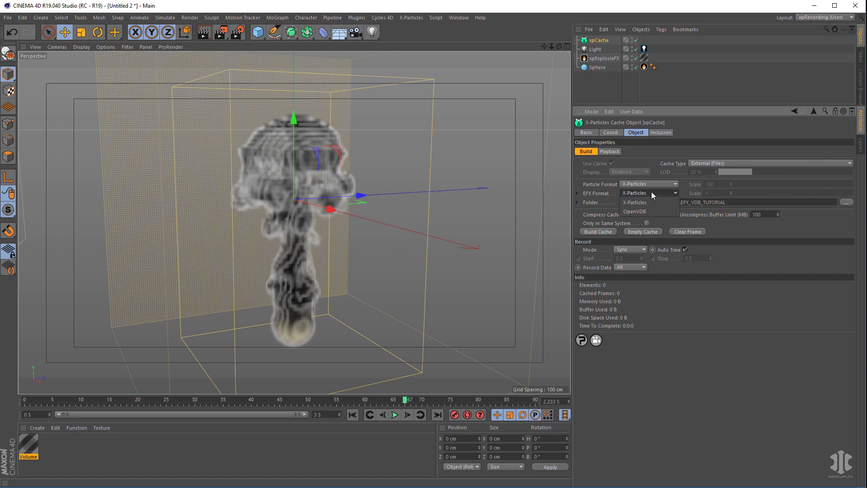
click(652, 212)
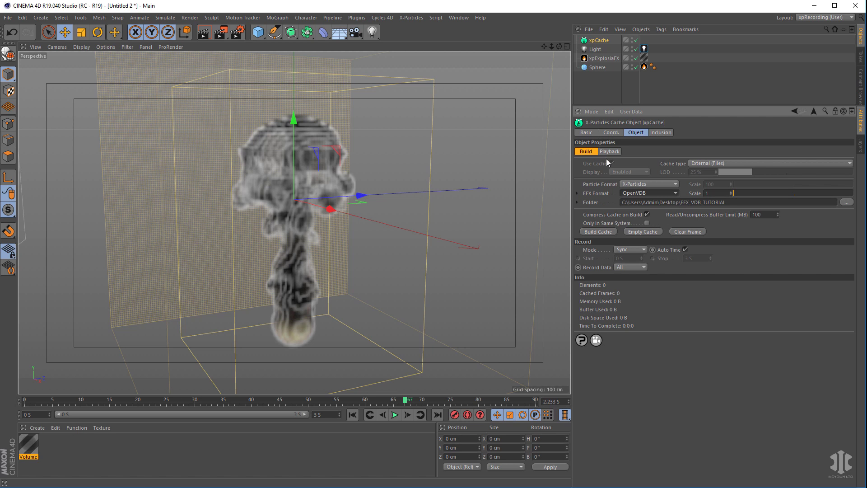
Include Velocity in the cache's EFX data and build the OpenVDB cache.
click(656, 132)
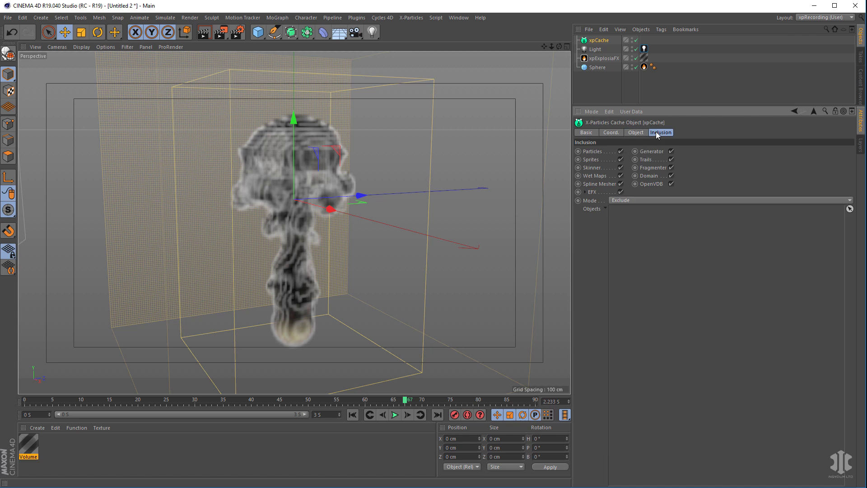
click(586, 192)
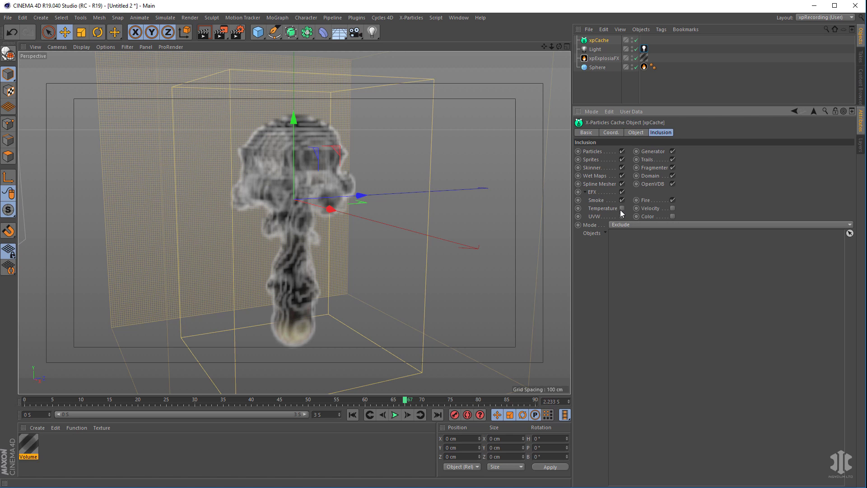
click(673, 209)
click(609, 134)
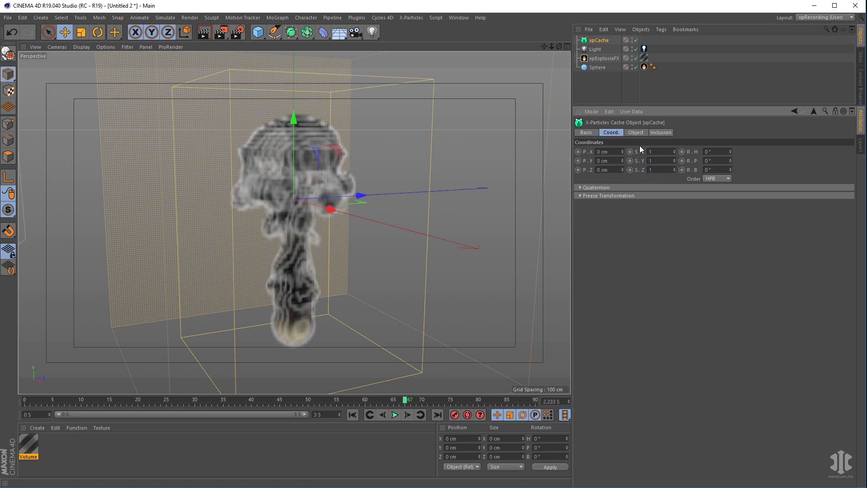
click(634, 134)
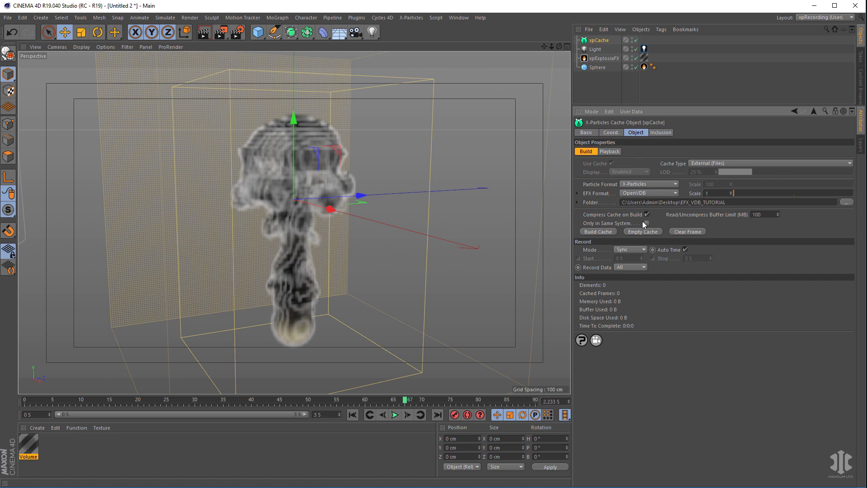
click(596, 232)
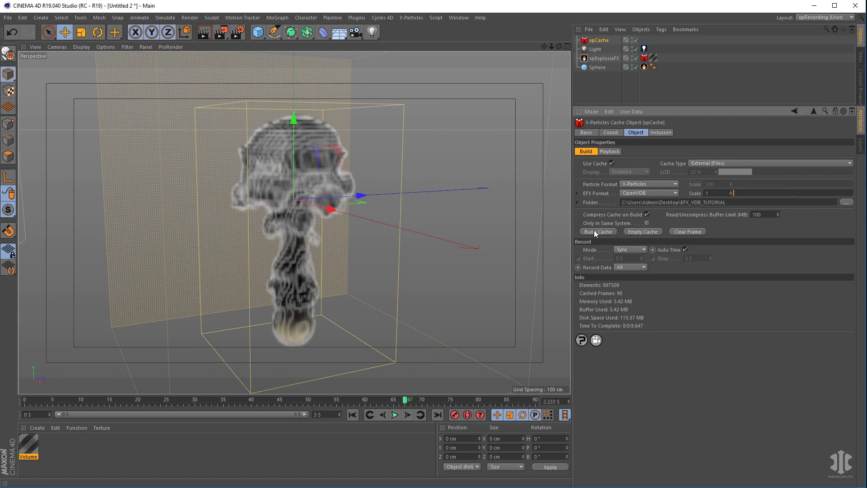
Scrub the cached simulation to frame 72 and inspect the exported VDB sequence in the xpExplosiaFX folder.
click(405, 401)
drag(405, 401, 433, 415)
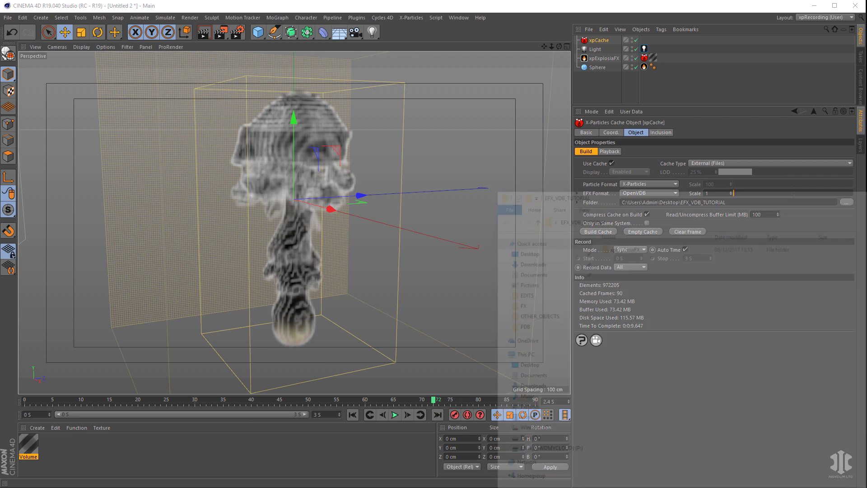
double_click(615, 241)
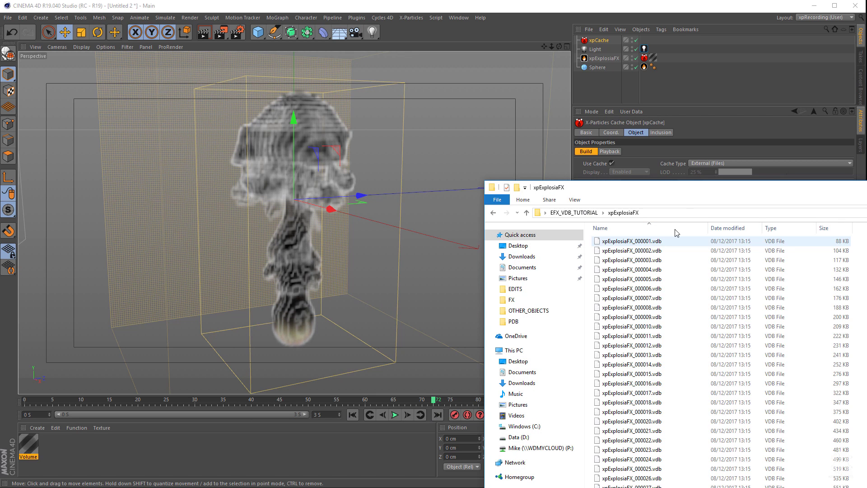
drag(709, 194, 256, 67)
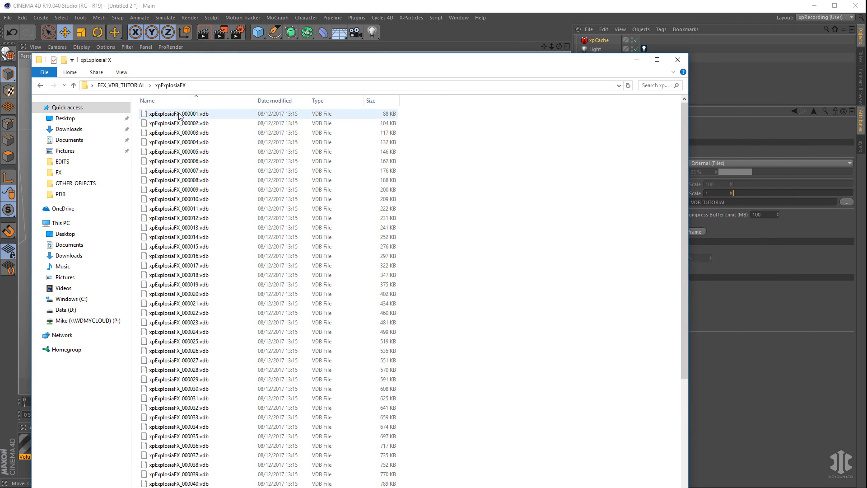
click(677, 60)
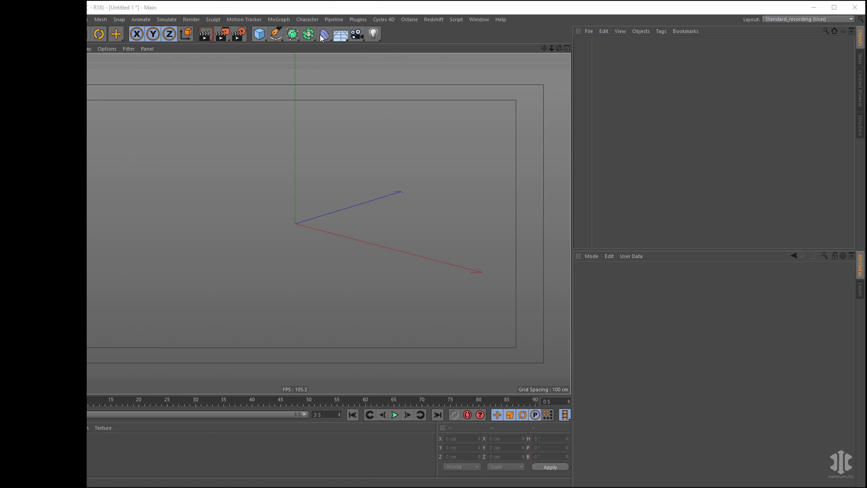
Open the Octane Live Viewer in the empty Cinema 4D R18 scene, then resize and reposition its window.
click(410, 19)
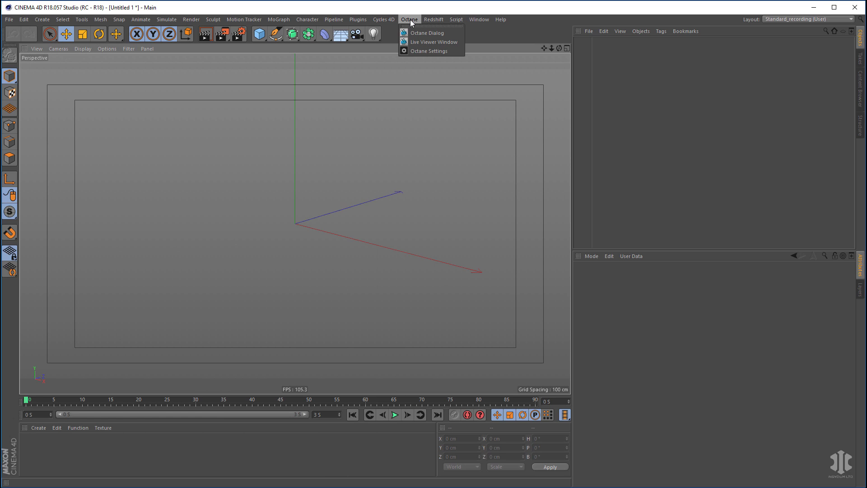
click(442, 41)
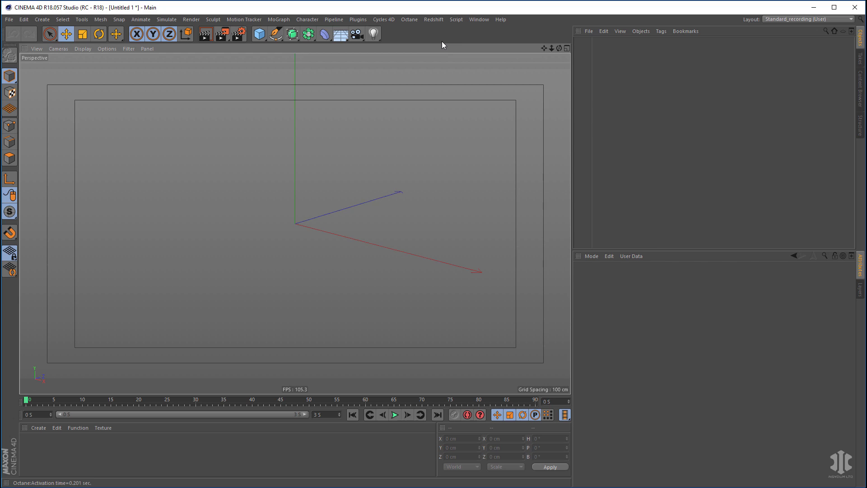
drag(409, 112, 527, 70)
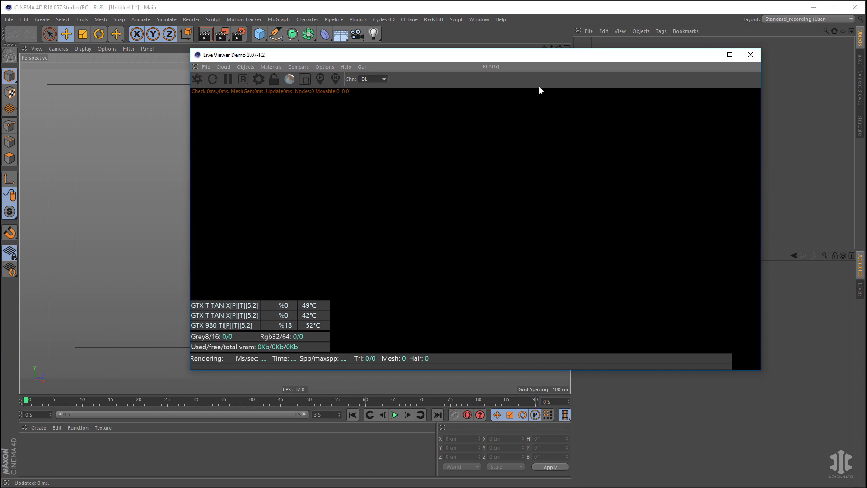
drag(760, 369, 578, 429)
drag(505, 55, 635, 52)
Add an Octane Vdb Volume object to the scene.
click(417, 64)
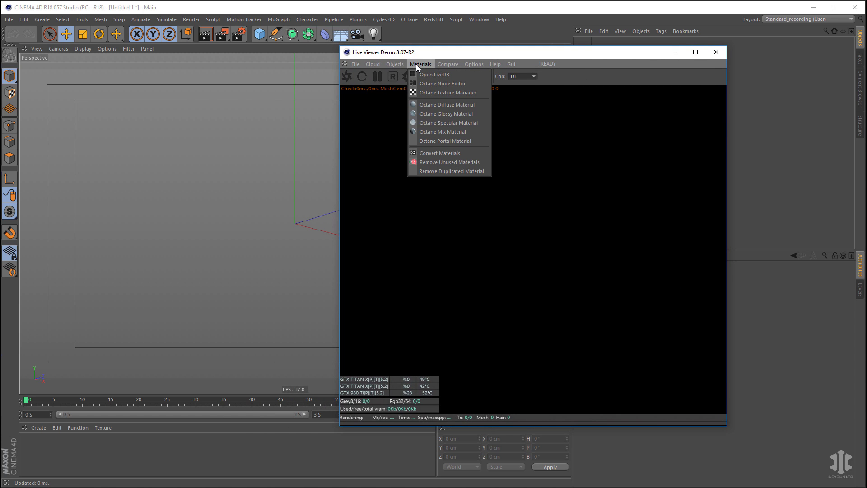
mouse_move(392, 64)
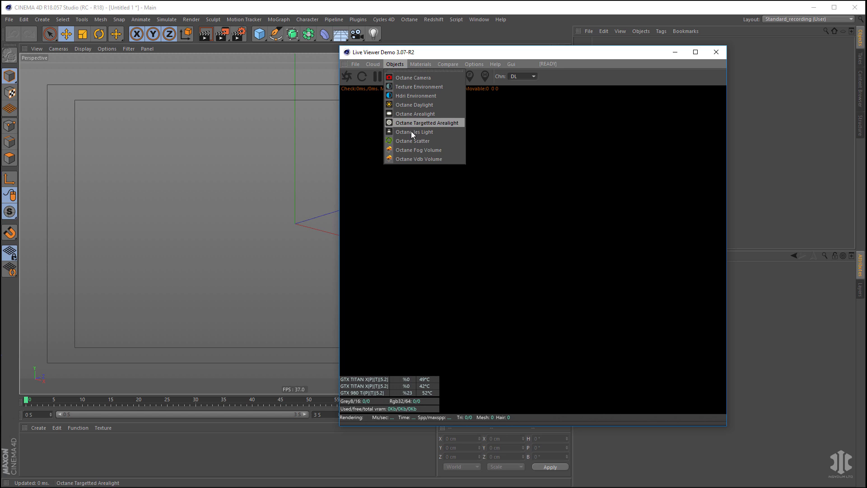
click(414, 159)
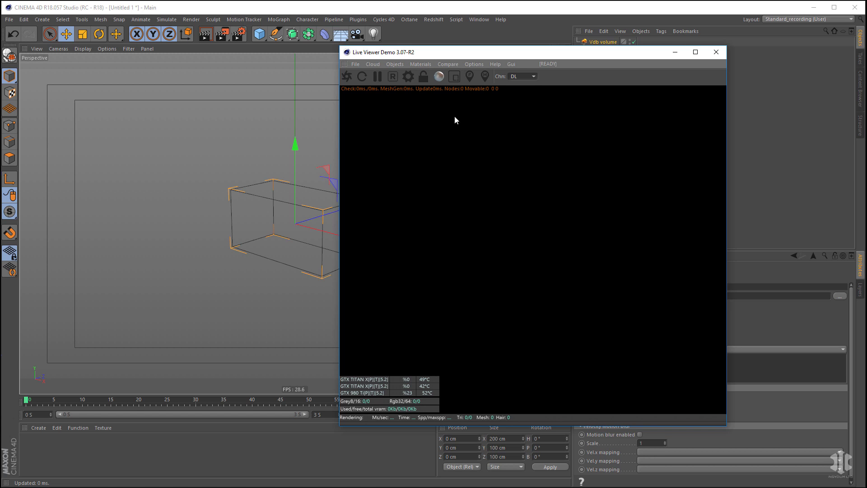
Move the Live Viewer off the object attributes and load xpExplosiaFX_000001.vdb from the xpExplosiaFX folder into the Vdb volume.
drag(521, 53, 355, 57)
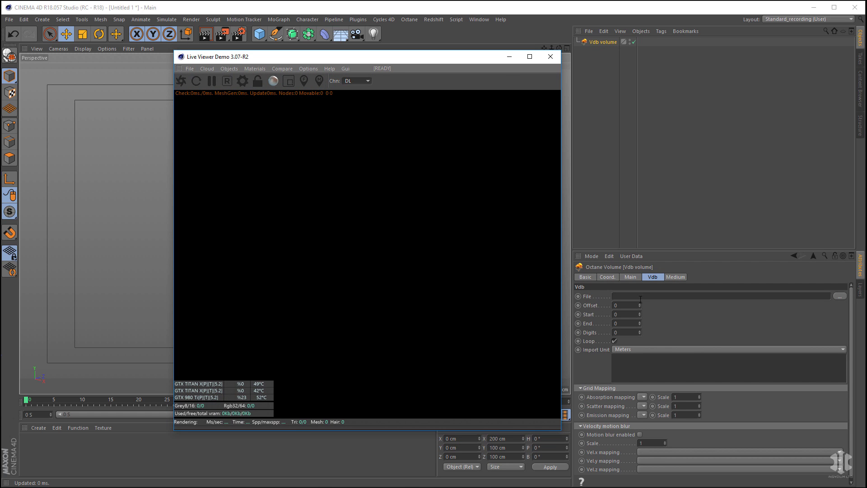
click(840, 295)
click(228, 77)
double_click(228, 76)
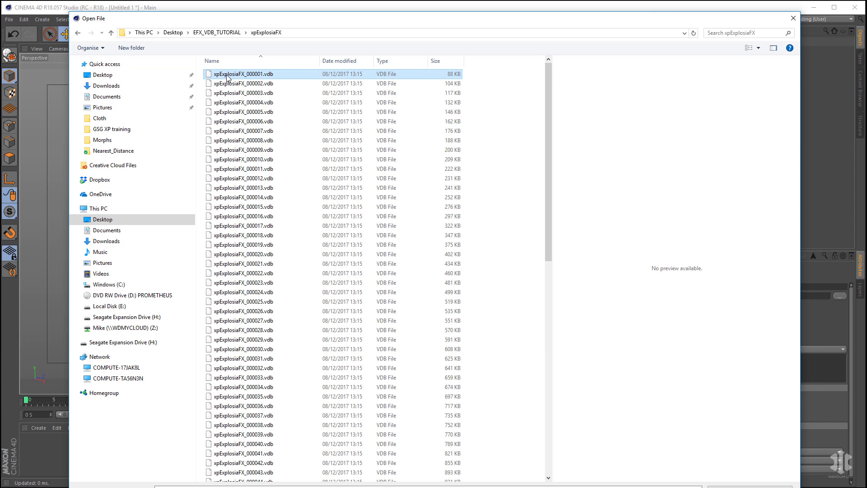
drag(799, 487, 799, 460)
key(Return)
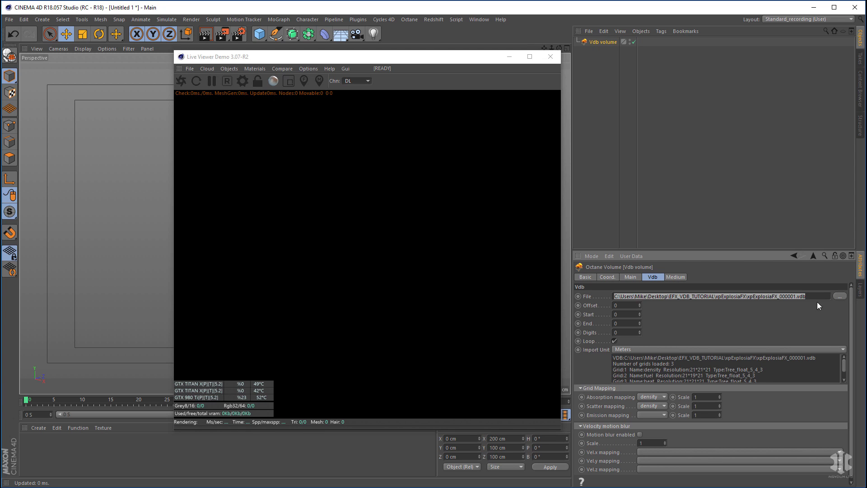
Set the Vdb volume's file sequence to 6 digits with an end frame of 90.
click(782, 296)
drag(780, 296, 794, 296)
click(618, 323)
key(Tab)
text(6)
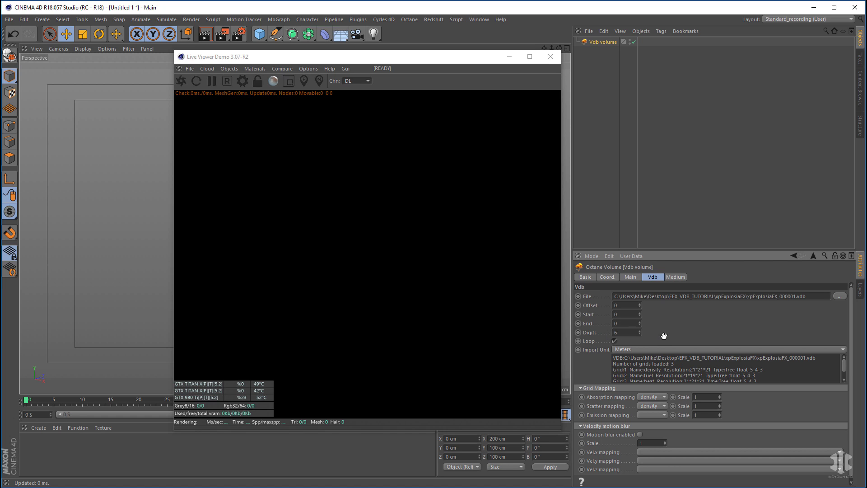
key(shift+Tab)
key(Tab)
click(622, 323)
key(Return)
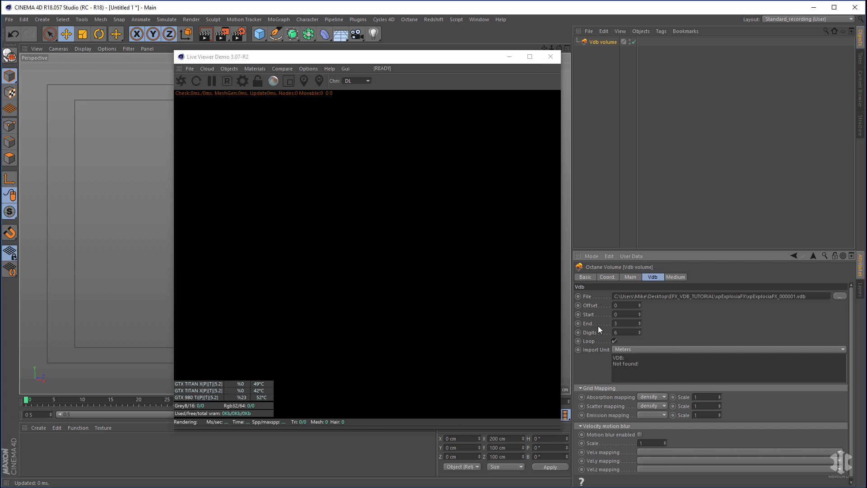
click(616, 324)
Set the volume's emission mapping to fuel and open its Medium settings.
click(652, 396)
click(649, 413)
scroll(601, 370, down, 1)
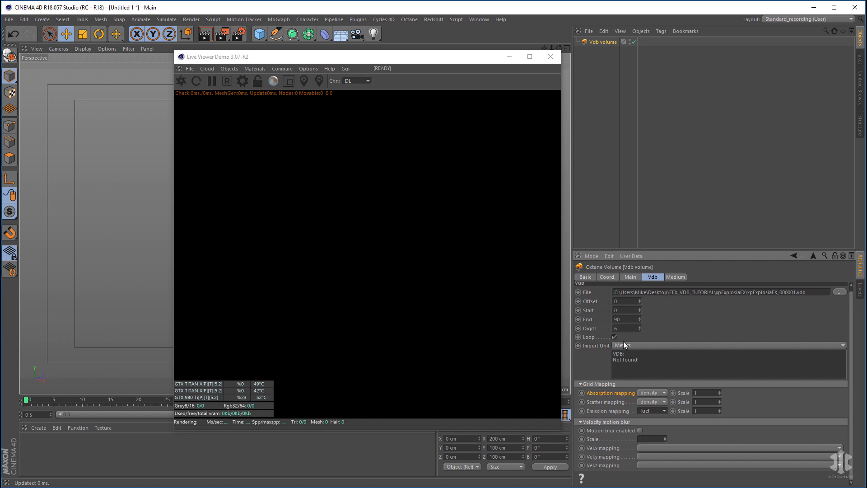
click(676, 277)
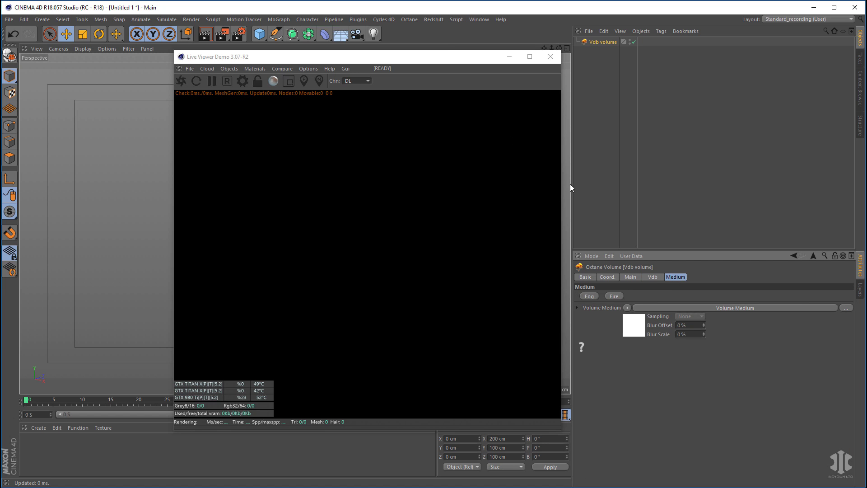
Move the Live Viewer off the volume, start the Octane live render and scrub the timeline to frame 63.
drag(439, 60, 668, 61)
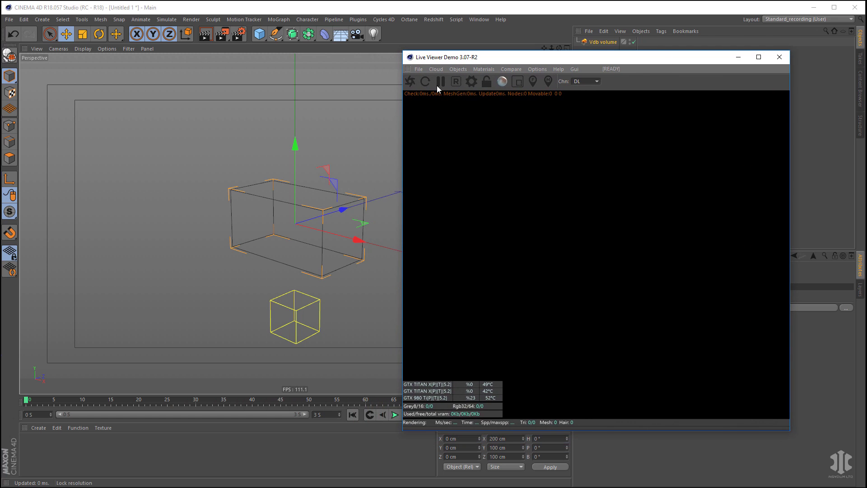
click(408, 84)
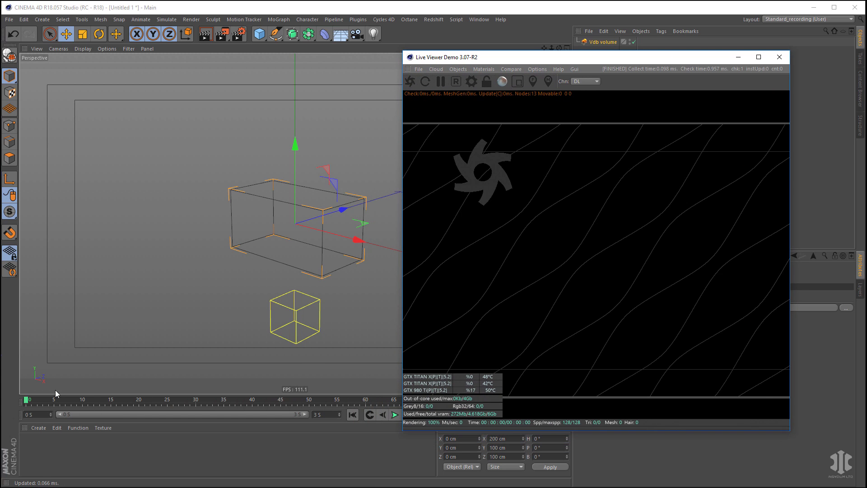
drag(43, 401, 383, 404)
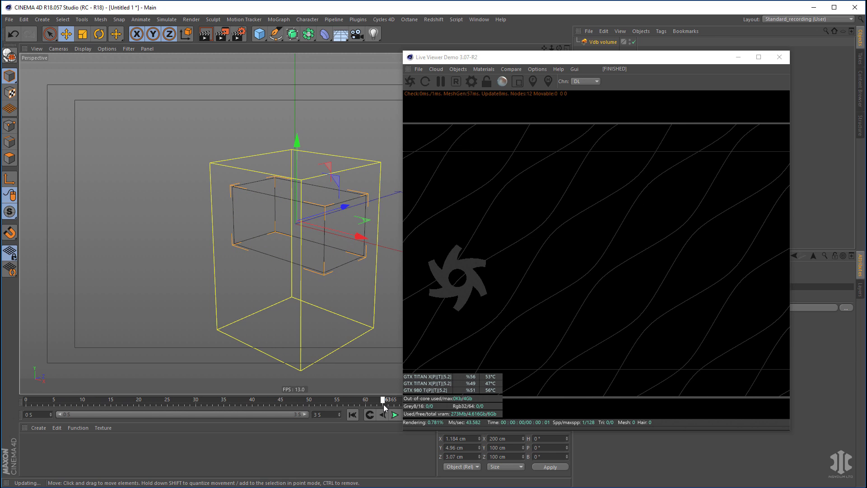
alt+drag(345, 327, 343, 308)
Add an Octane area light and move it in front of the volume to about -323 cm in Z.
click(459, 68)
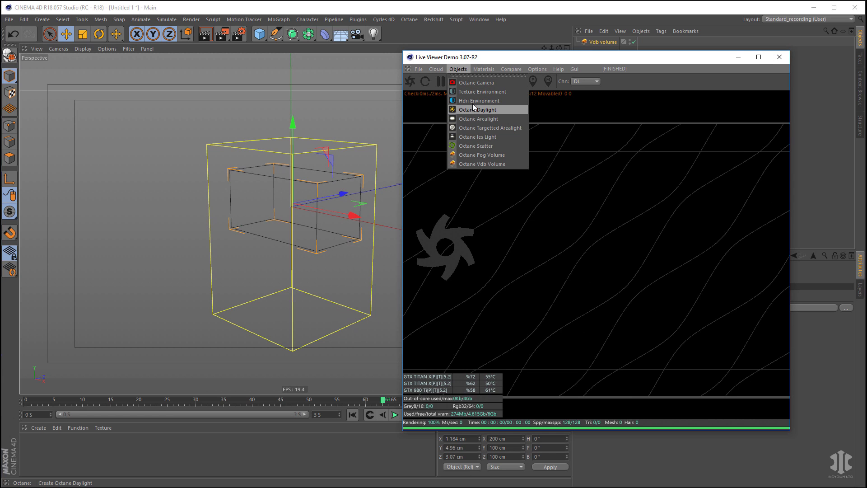
click(519, 118)
drag(338, 195, 172, 264)
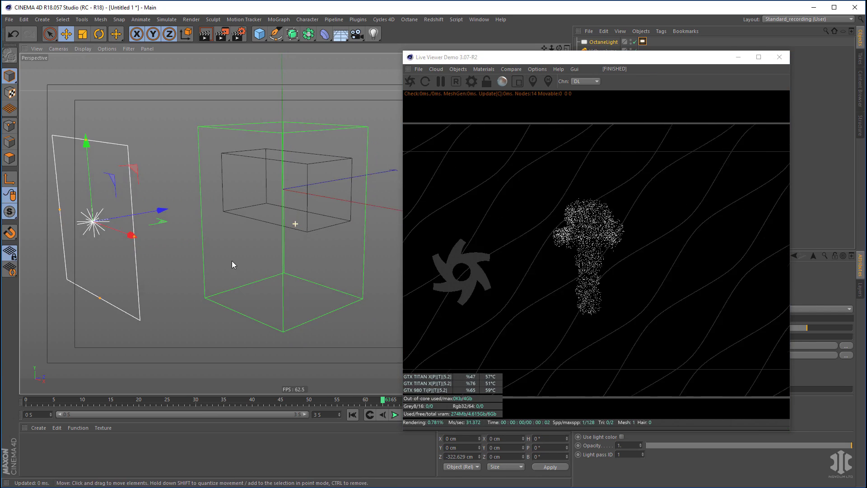
scroll(317, 235, up, 4)
alt+middle_drag(315, 248, 308, 258)
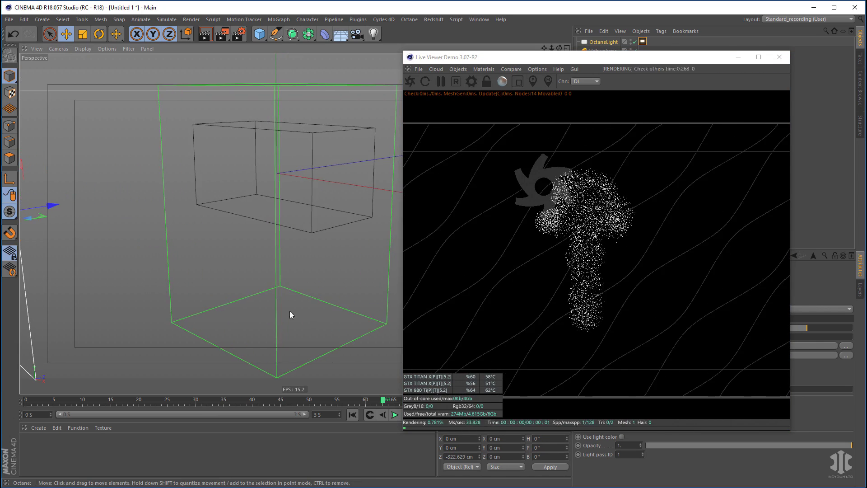
Scrub the timeline back to frame 28, change frames again and examine the lit smoke in the Live Viewer.
drag(381, 404, 181, 428)
key(F8)
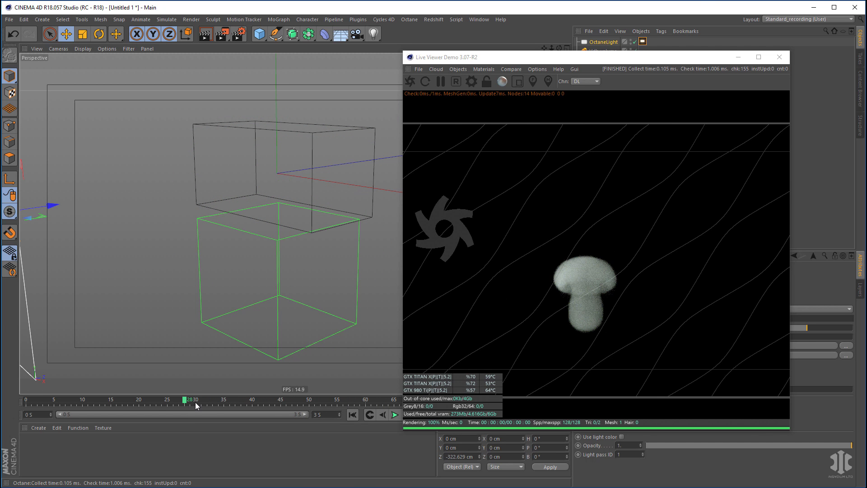
click(371, 415)
alt+drag(322, 289, 302, 298)
scroll(301, 297, up, 3)
Apply the Fire medium to the Vdb volume and expand its Volume Medium and Emission settings.
drag(633, 61, 403, 55)
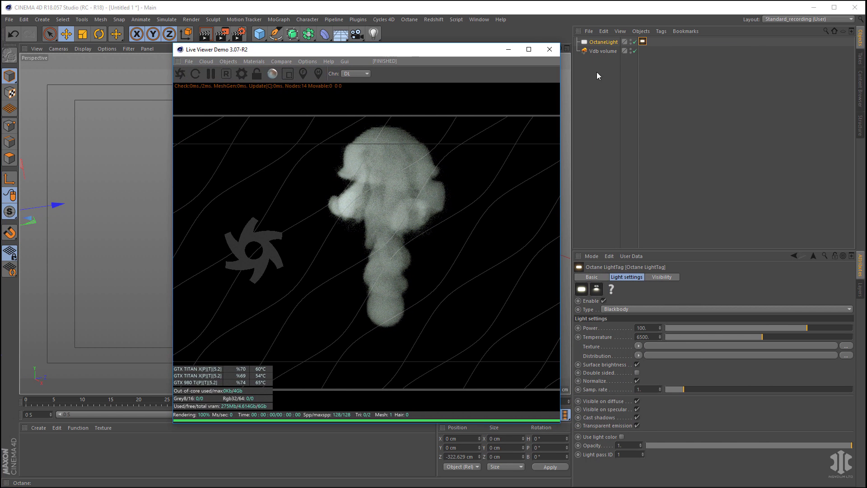
click(615, 50)
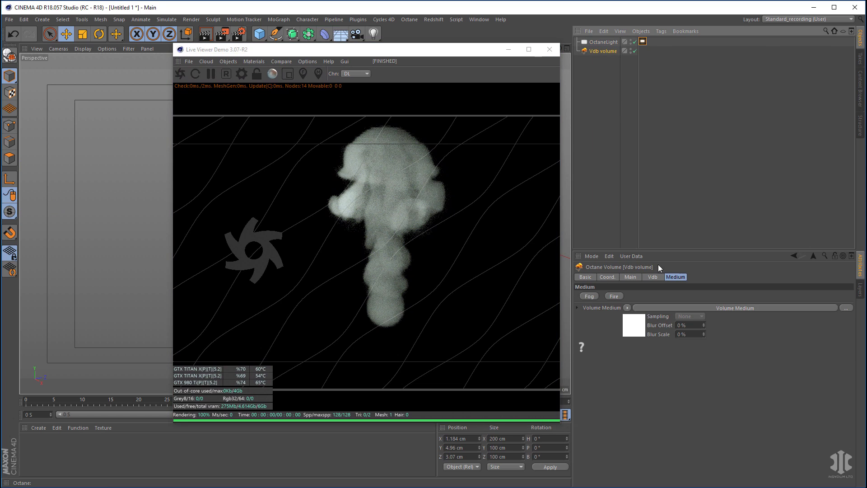
drag(684, 250, 680, 163)
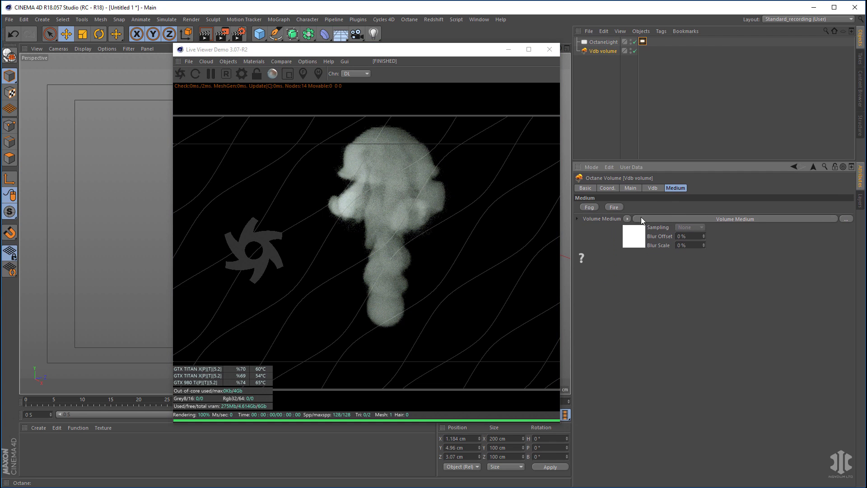
click(620, 207)
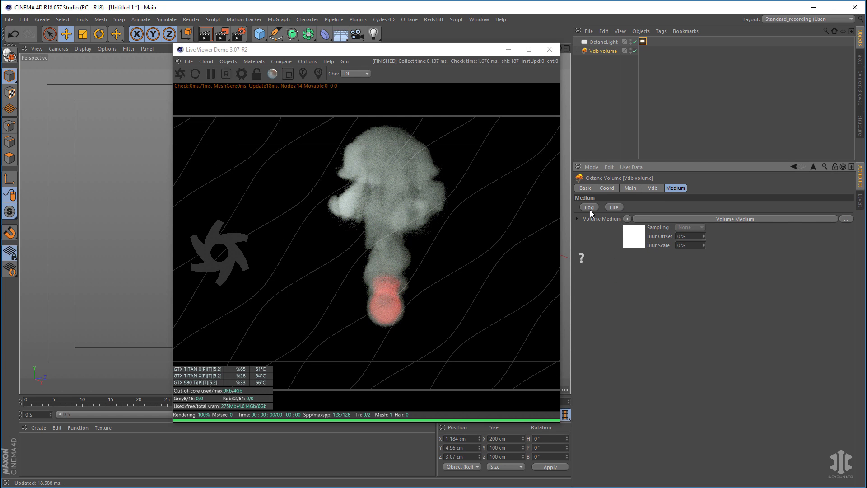
click(577, 218)
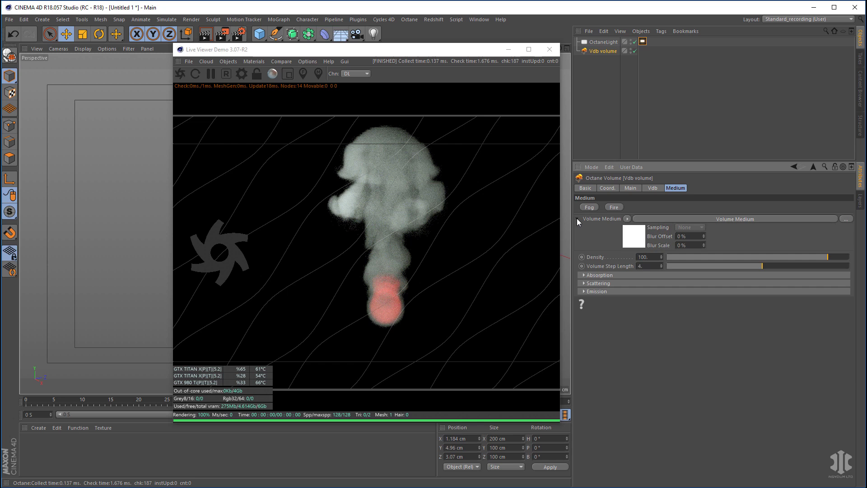
click(583, 292)
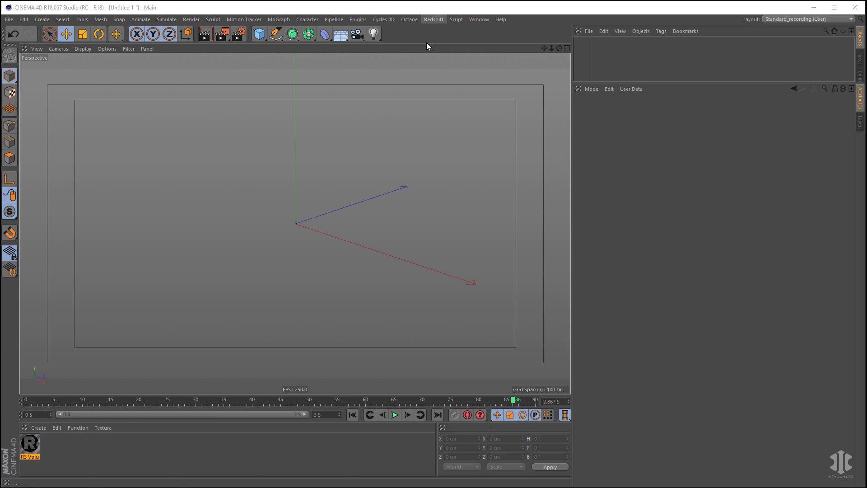
Open the Redshift RenderView in the empty scene.
click(434, 20)
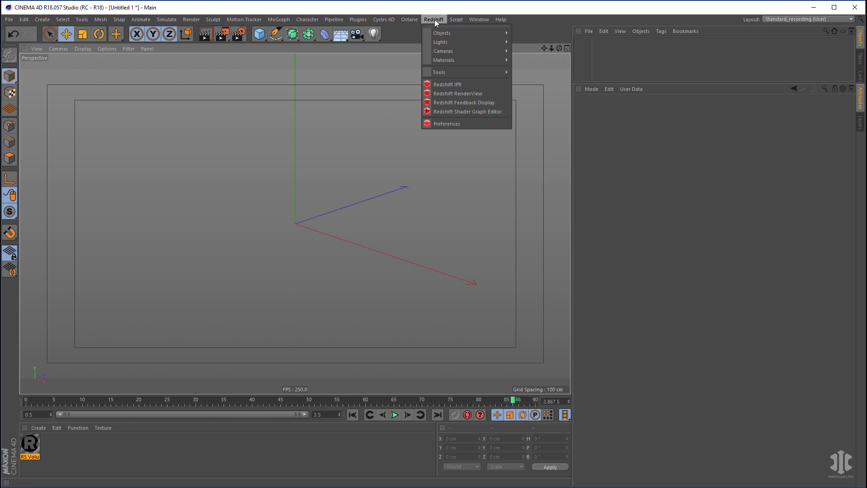
click(462, 92)
drag(449, 60, 454, 61)
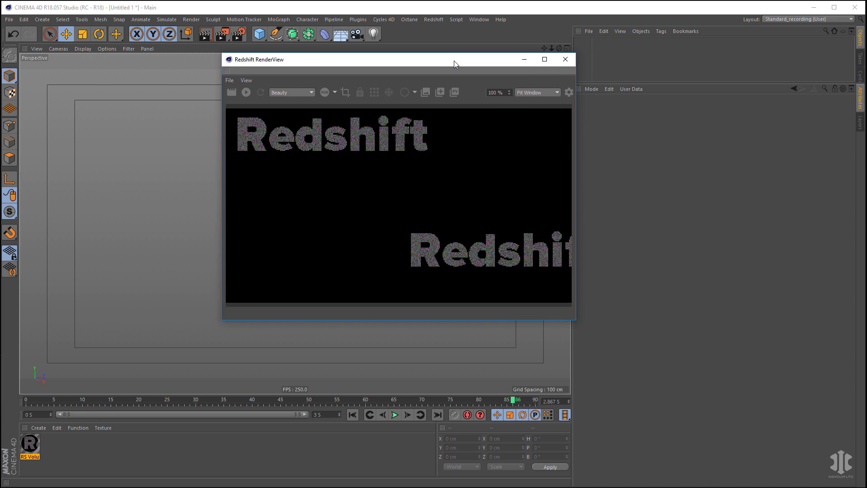
Add a Redshift Volume object and load xpExplosiaFX_000001.vdb as its volume file.
click(435, 19)
mouse_move(440, 33)
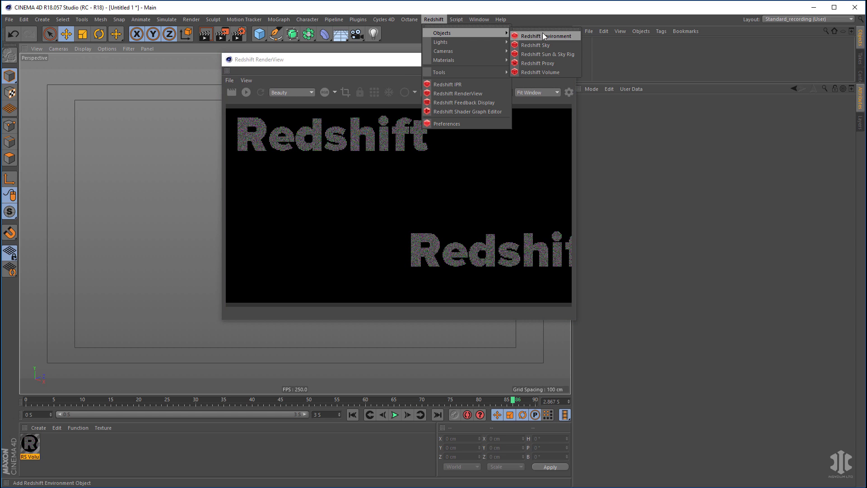
click(543, 72)
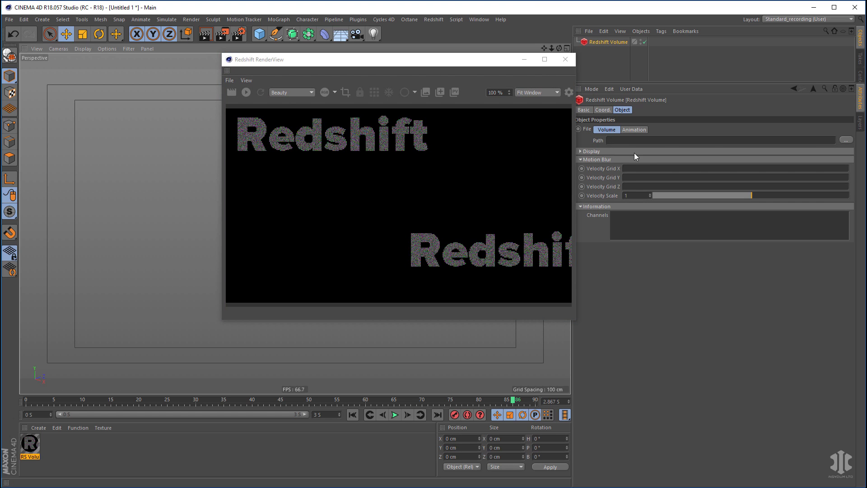
click(845, 140)
click(260, 74)
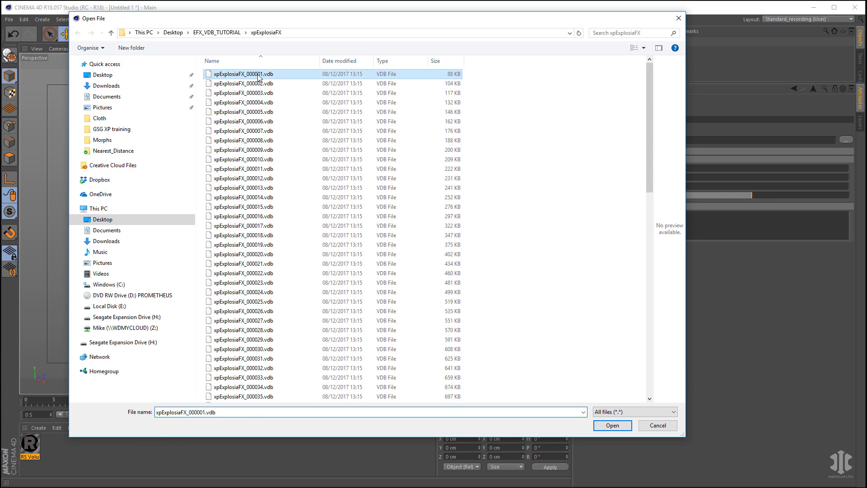
click(613, 425)
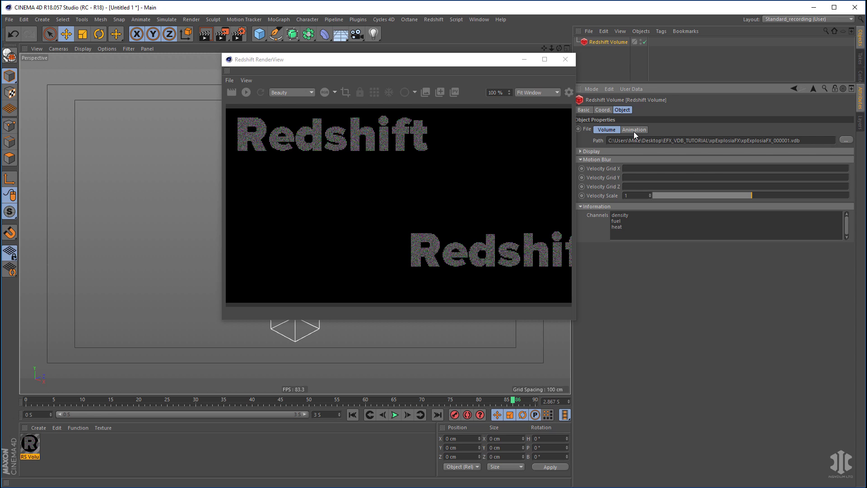
Move the Redshift RenderView away from the volume and resize it to a narrower, taller window.
drag(413, 61, 194, 23)
drag(358, 288, 220, 394)
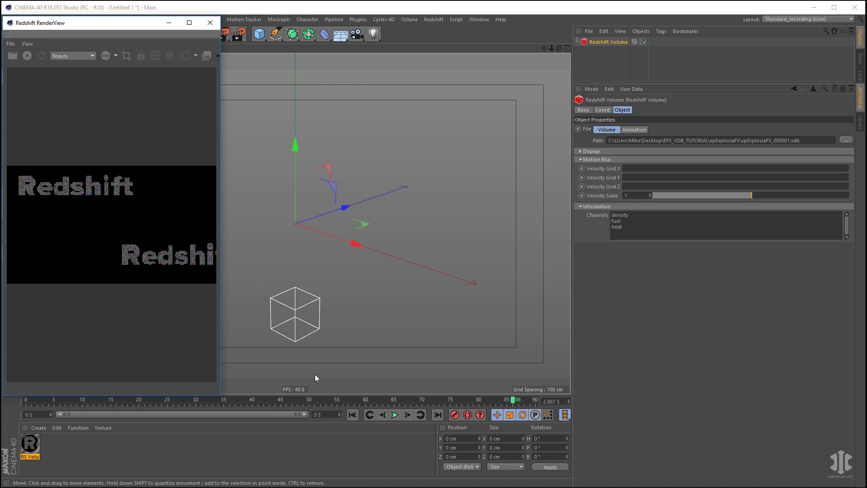
click(359, 328)
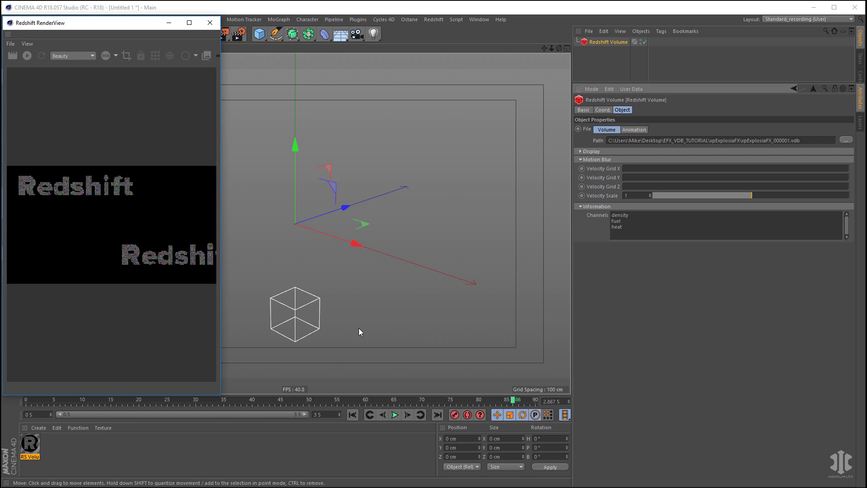
Set the Redshift Volume's display preview to Points.
click(590, 151)
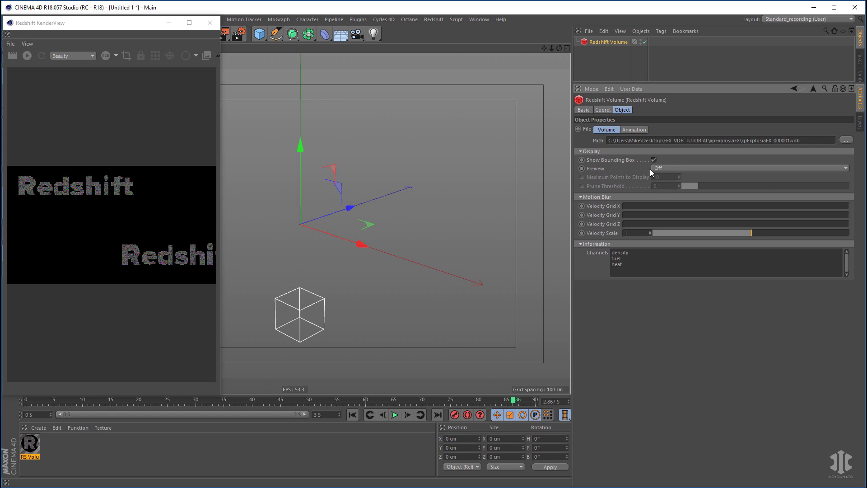
click(681, 169)
click(682, 193)
click(667, 178)
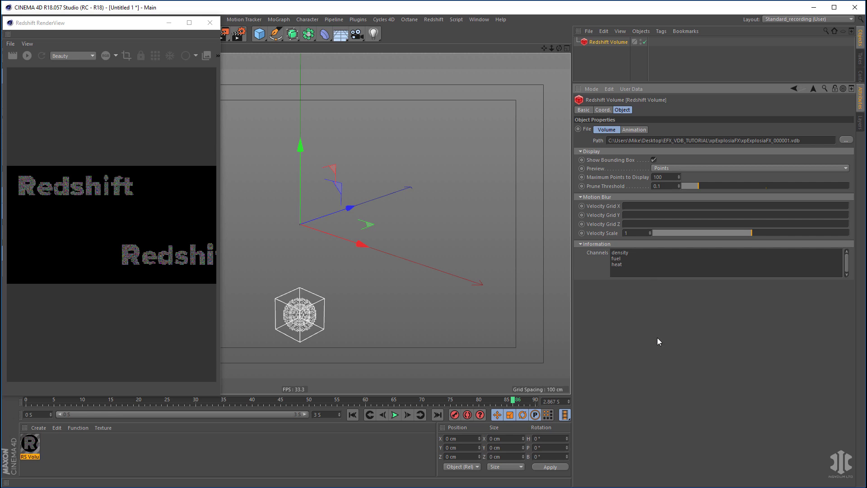
Set the volume's animation mode to Simple with its frame range detected, and scrub the timeline to frame 90.
click(634, 130)
click(658, 140)
click(651, 158)
click(724, 219)
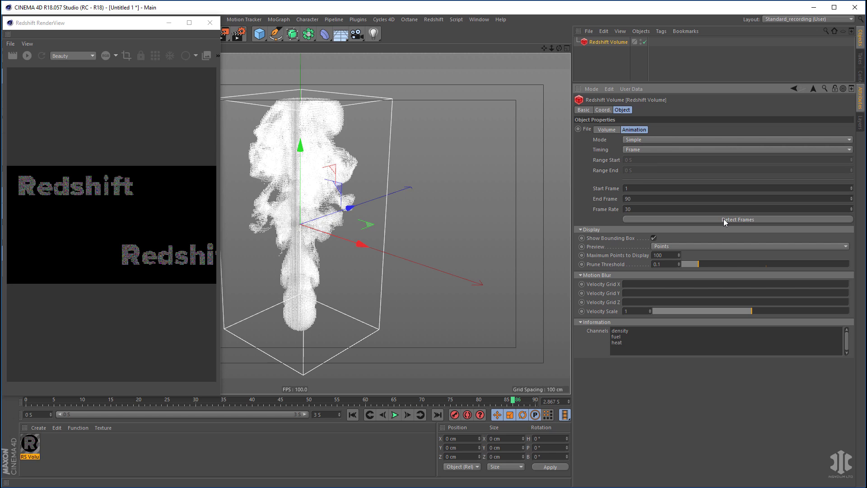
drag(460, 404, 535, 400)
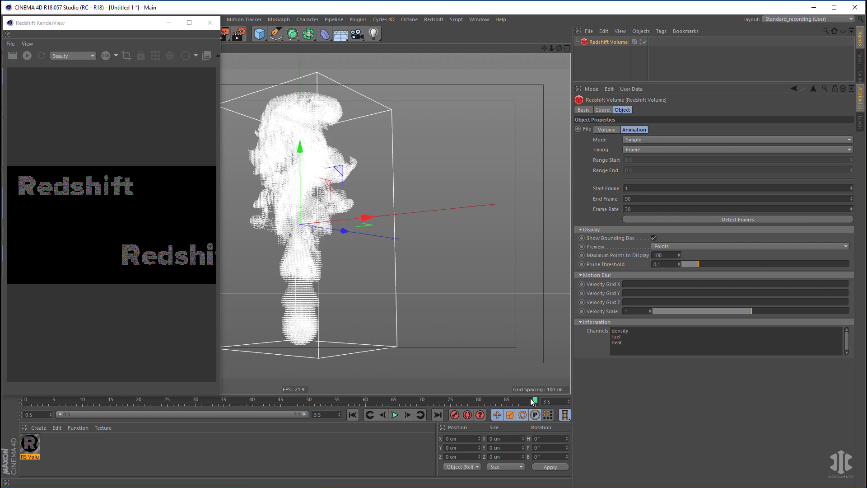
alt+drag(488, 329, 476, 291)
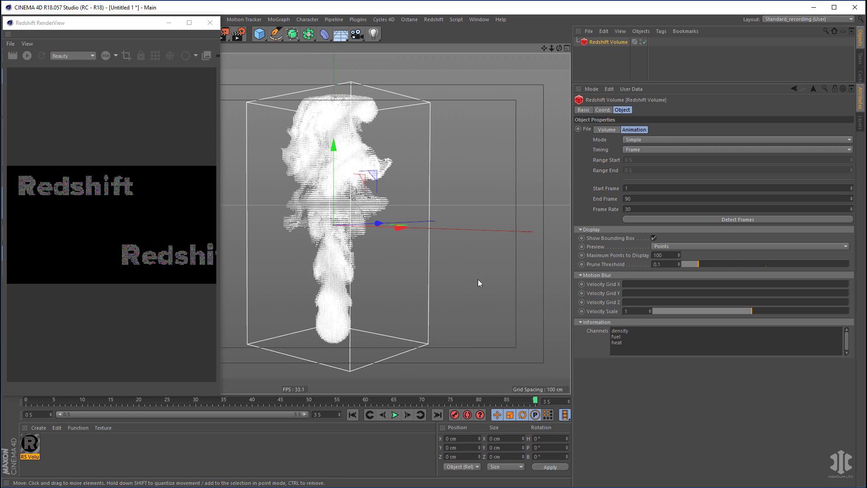
Add a Redshift area light and move it in front of the volume to about -333 cm in Z.
click(433, 20)
mouse_move(452, 42)
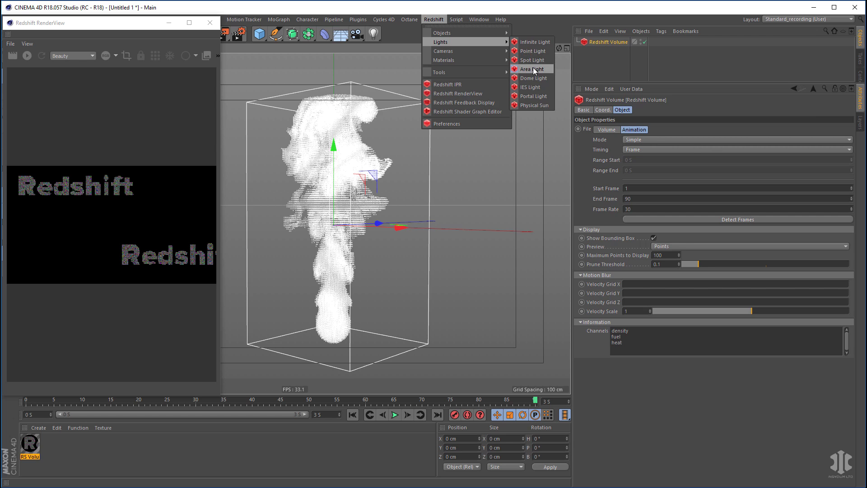
click(532, 69)
drag(375, 217, 213, 276)
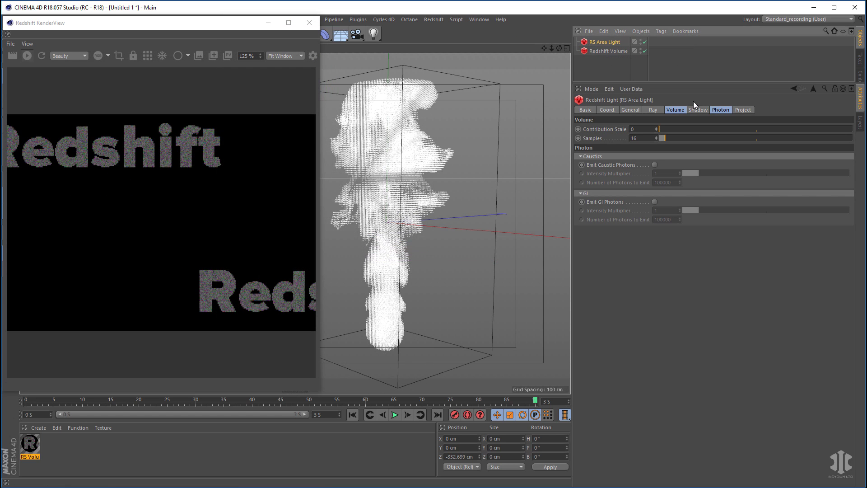
Set the RS Area Light's volume contribution scale to 1.
click(722, 110)
click(672, 110)
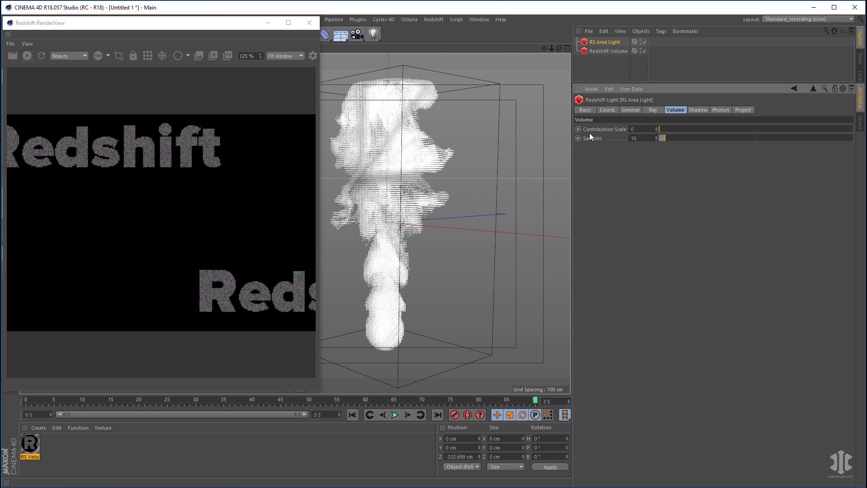
text(1)
key(Return)
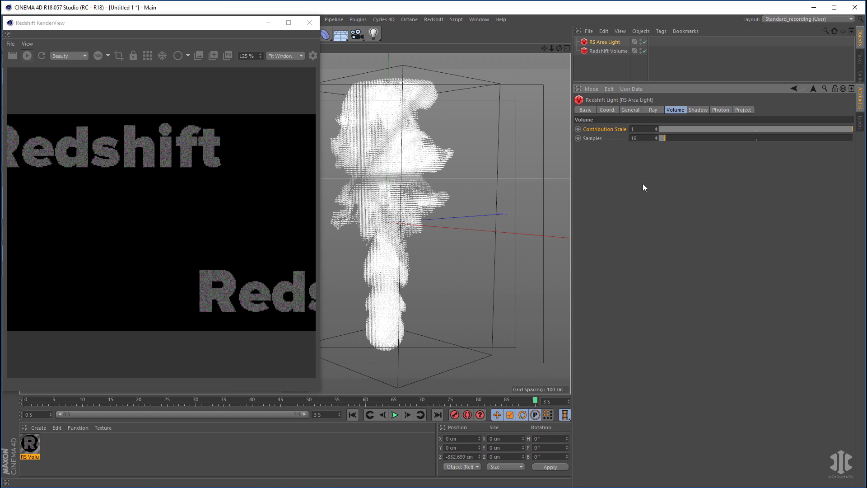
Delete the existing RS Volume material.
click(39, 428)
mouse_move(59, 469)
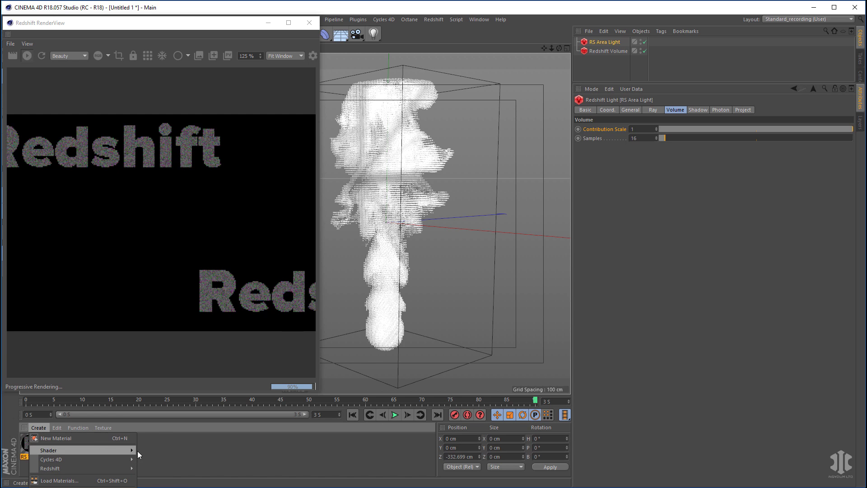
click(182, 448)
click(30, 448)
key(Delete)
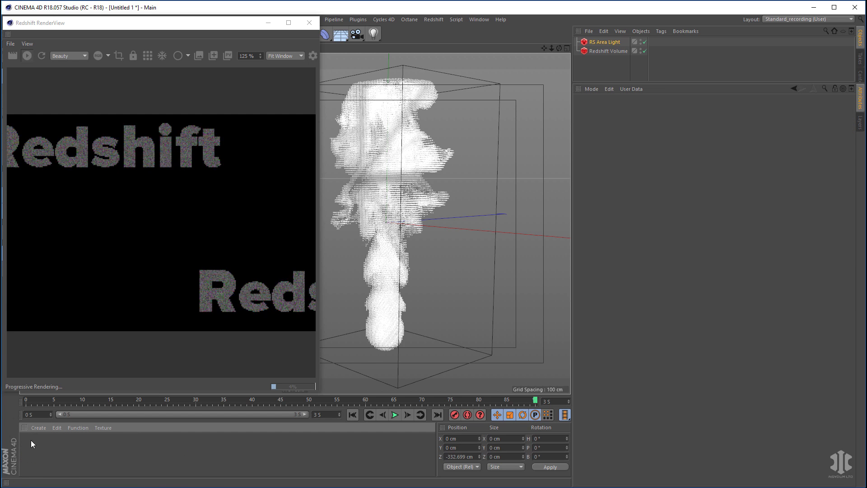
Create a new RS Volume material and assign it to the Redshift Volume object.
click(38, 427)
mouse_move(50, 469)
mouse_move(149, 469)
click(186, 487)
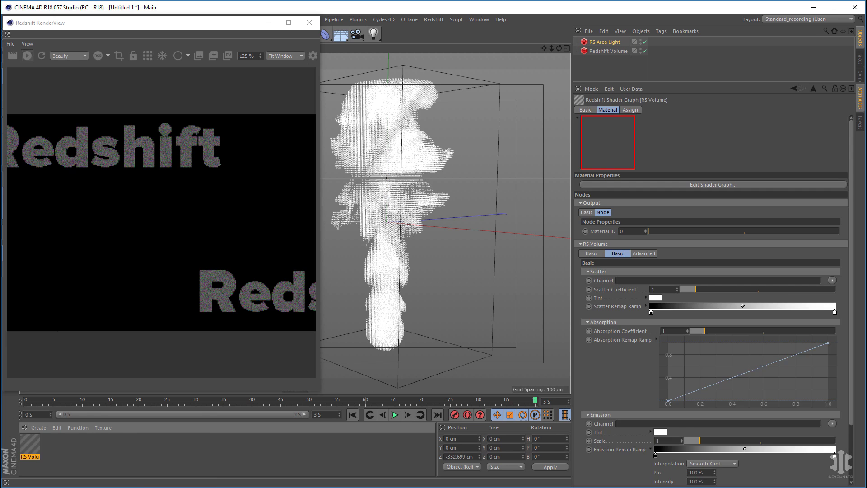
drag(30, 445, 613, 49)
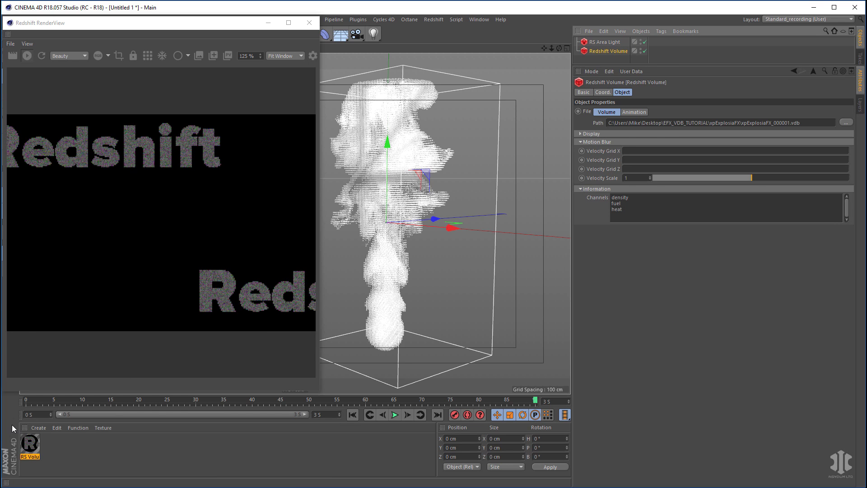
drag(30, 446, 601, 50)
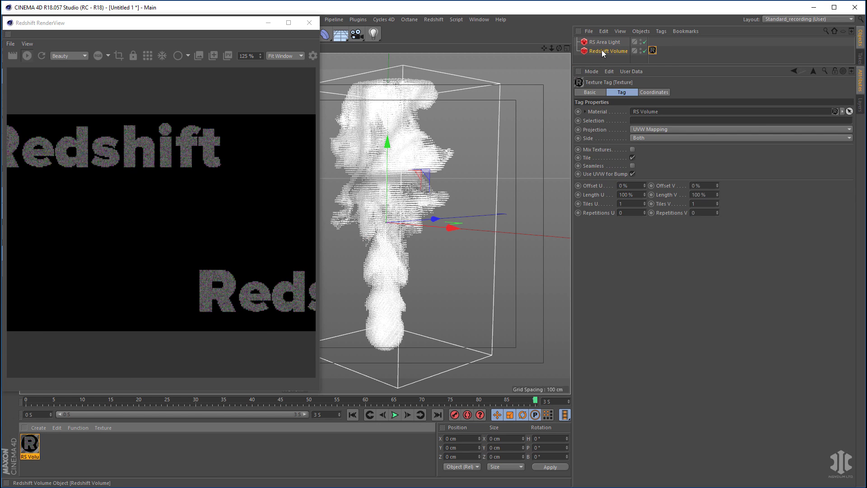
Copy the density channel name from the Redshift Volume and paste it as the RS Volume material's scatter channel.
click(605, 49)
double_click(620, 197)
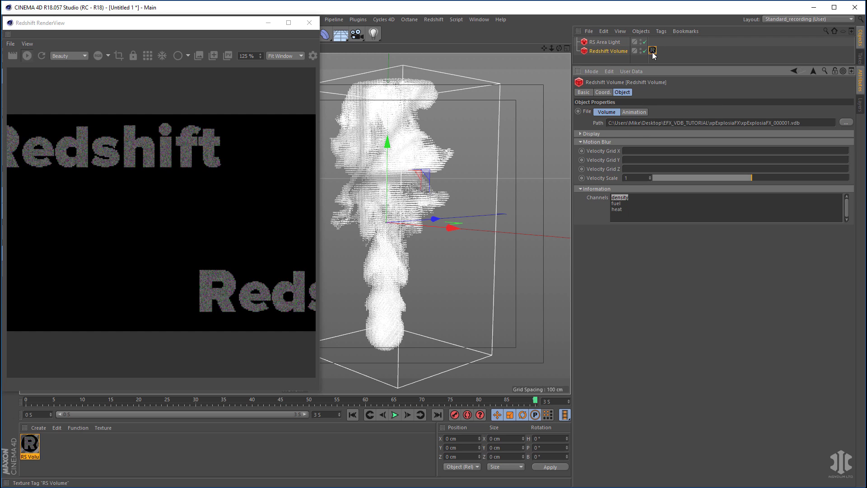
click(653, 51)
right_click(625, 262)
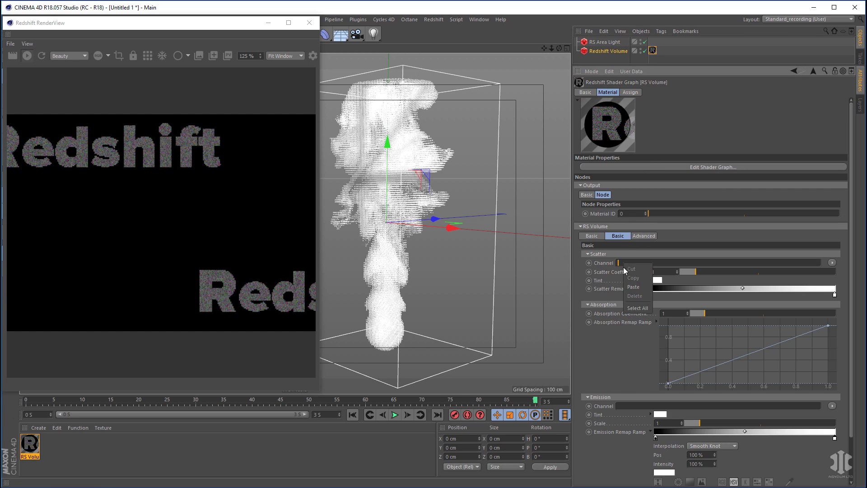
click(606, 354)
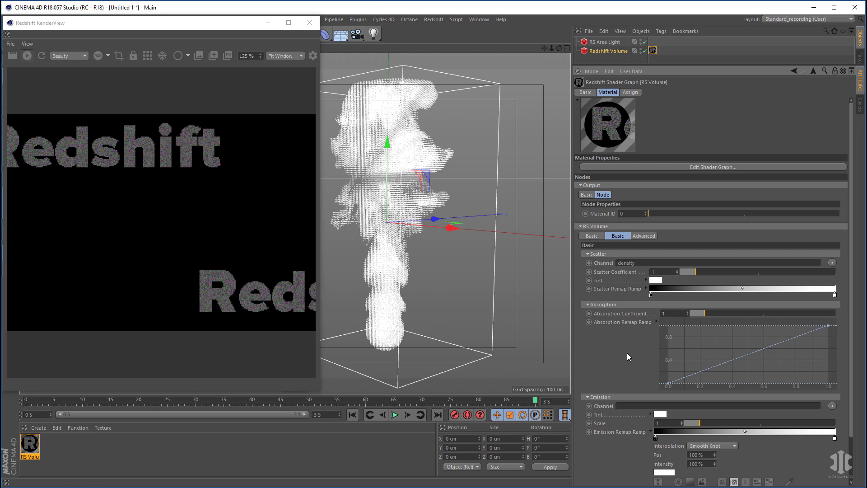
Set the RS Area Light's intensity multiplier to 3.
alt+drag(404, 278, 386, 273)
click(618, 42)
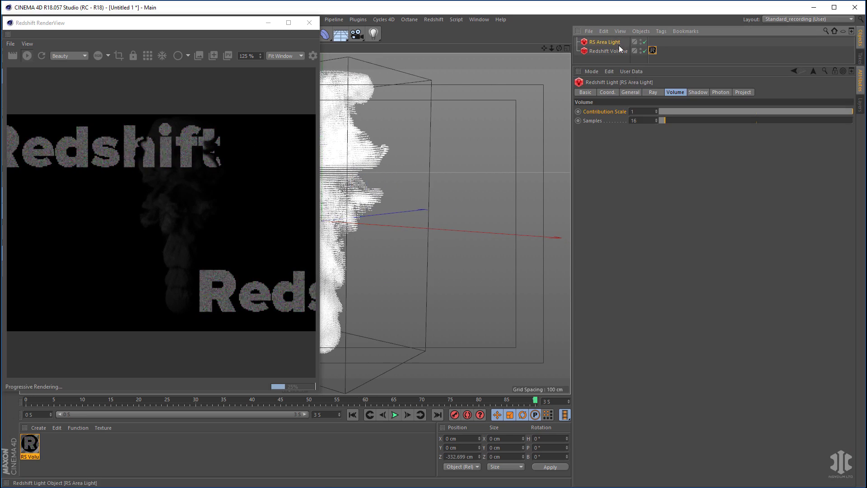
click(655, 91)
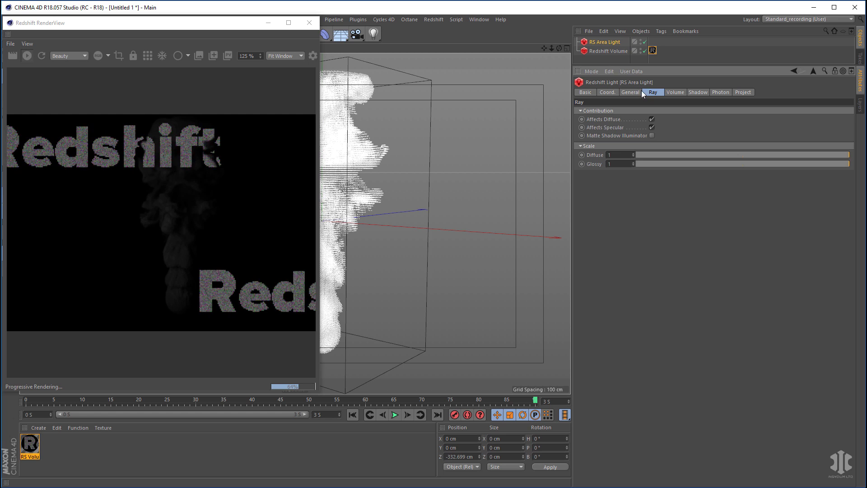
click(640, 92)
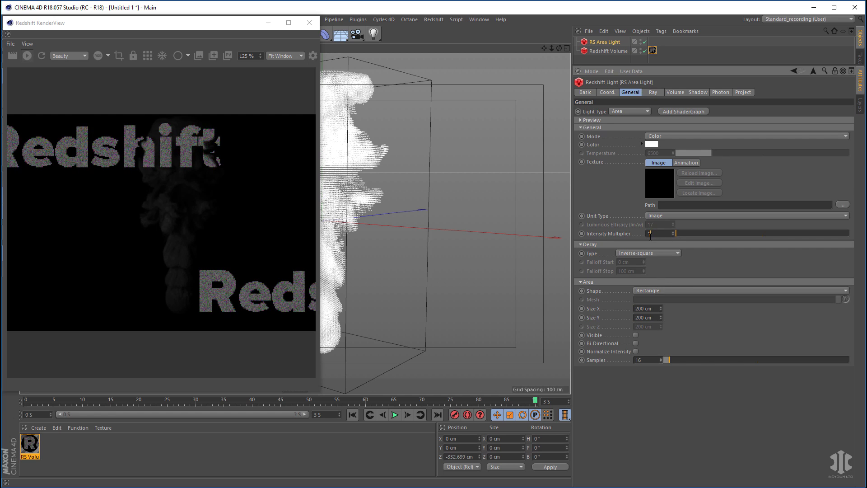
text(3)
key(Return)
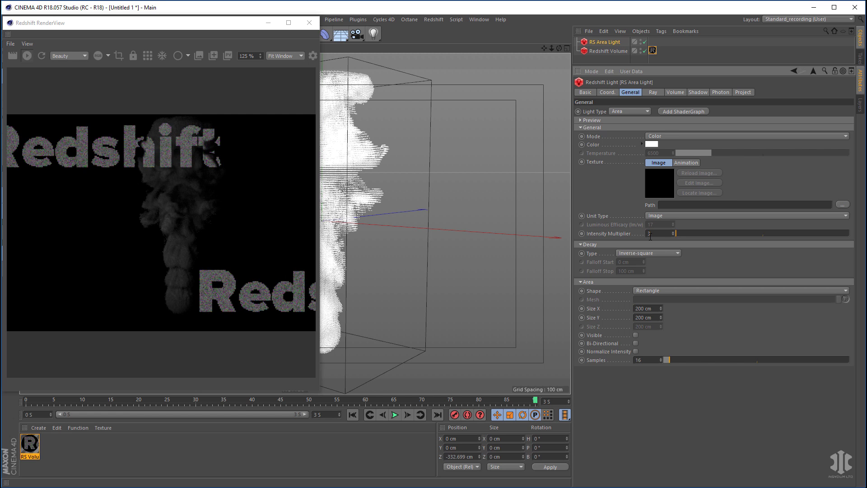
Copy the fuel channel name from the Redshift Volume and use it as the material's emission channel.
alt+drag(345, 294, 436, 254)
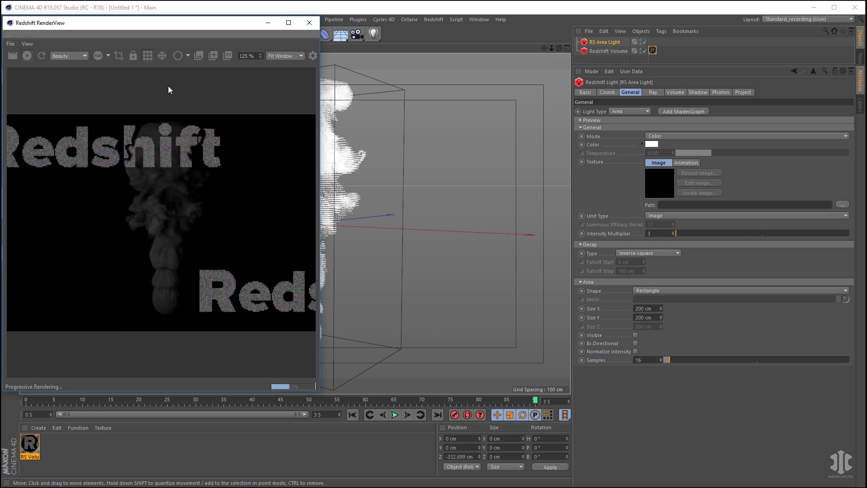
alt+drag(415, 276, 414, 280)
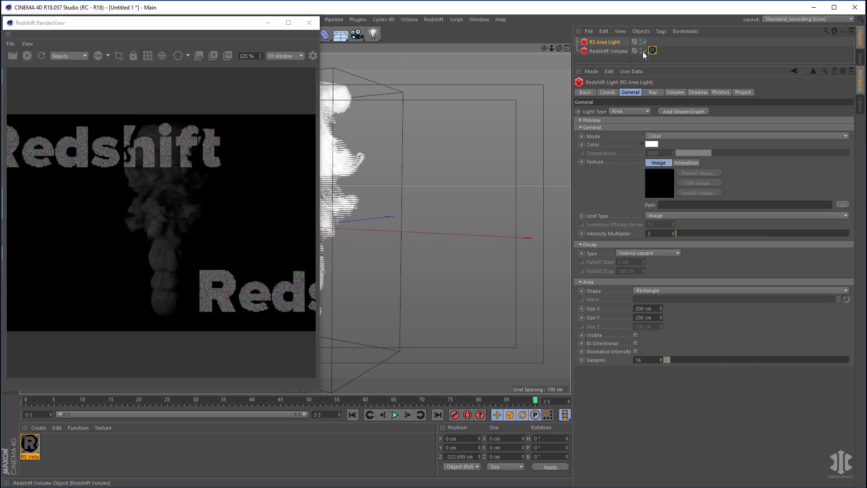
click(621, 50)
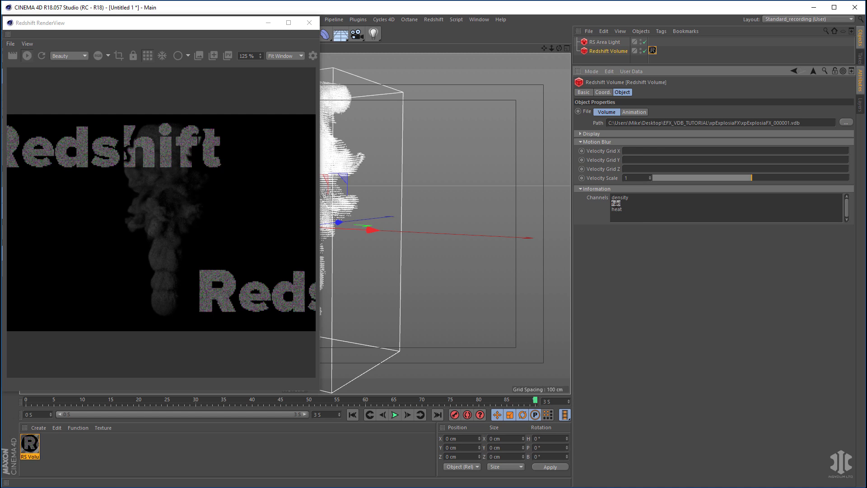
click(653, 50)
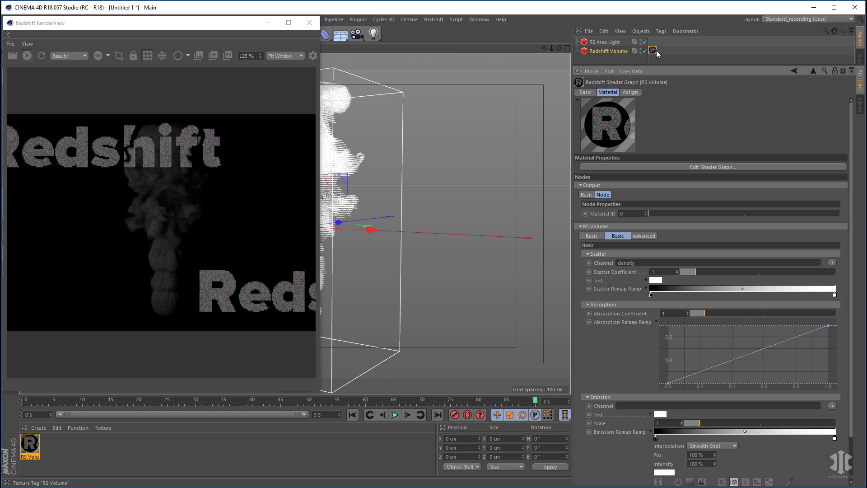
scroll(623, 278, down, 3)
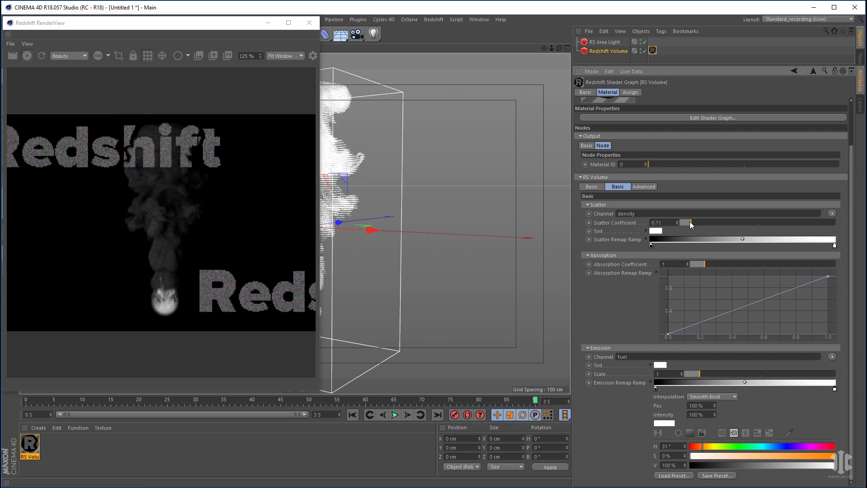
Set the material's scatter coefficient to 1 and its absorption coefficient to 0.48.
drag(689, 225, 696, 223)
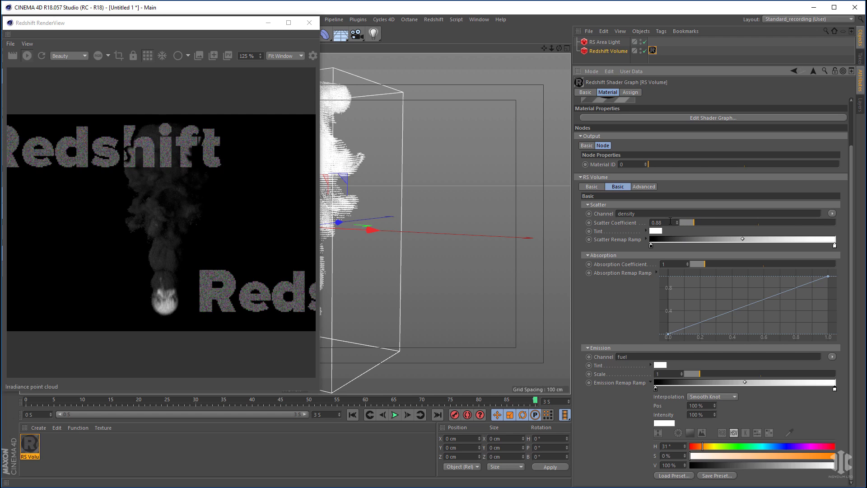
drag(696, 263, 697, 265)
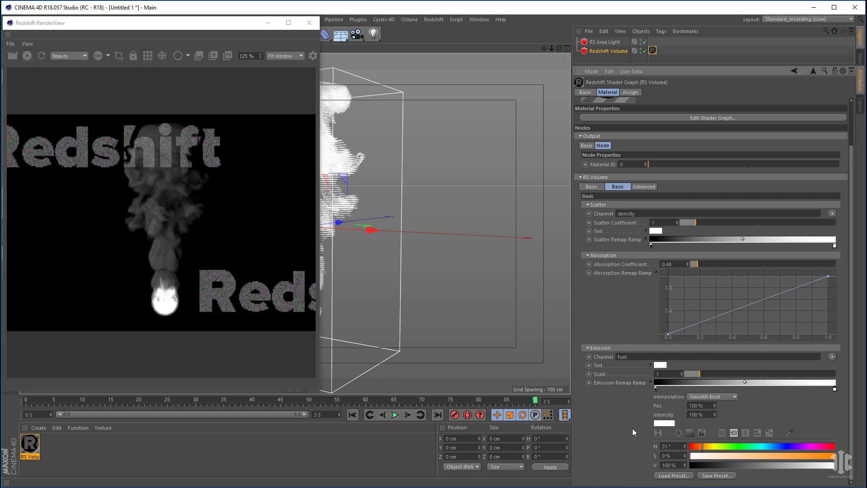
Load the Flame 1 gradient preset into the material's emission remap ramp.
click(673, 476)
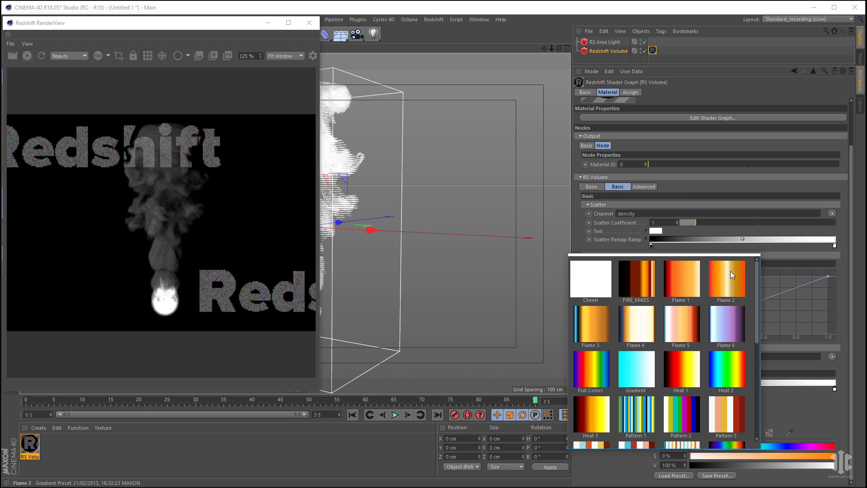
click(689, 283)
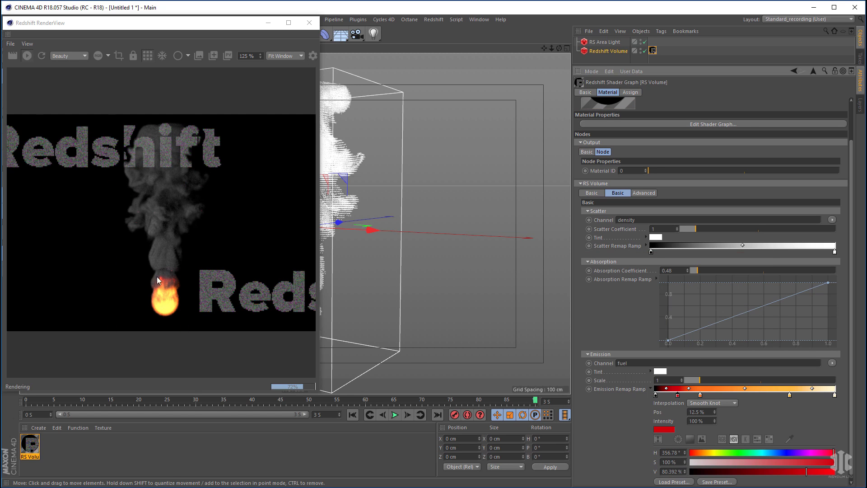
Scrub the timeline back to frame 41 to check the shaded fire and smoke in the render.
drag(393, 409, 167, 412)
click(393, 413)
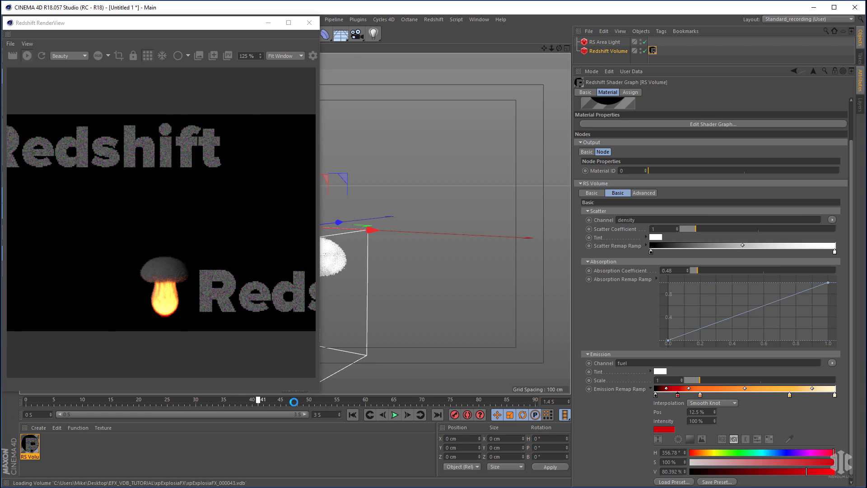